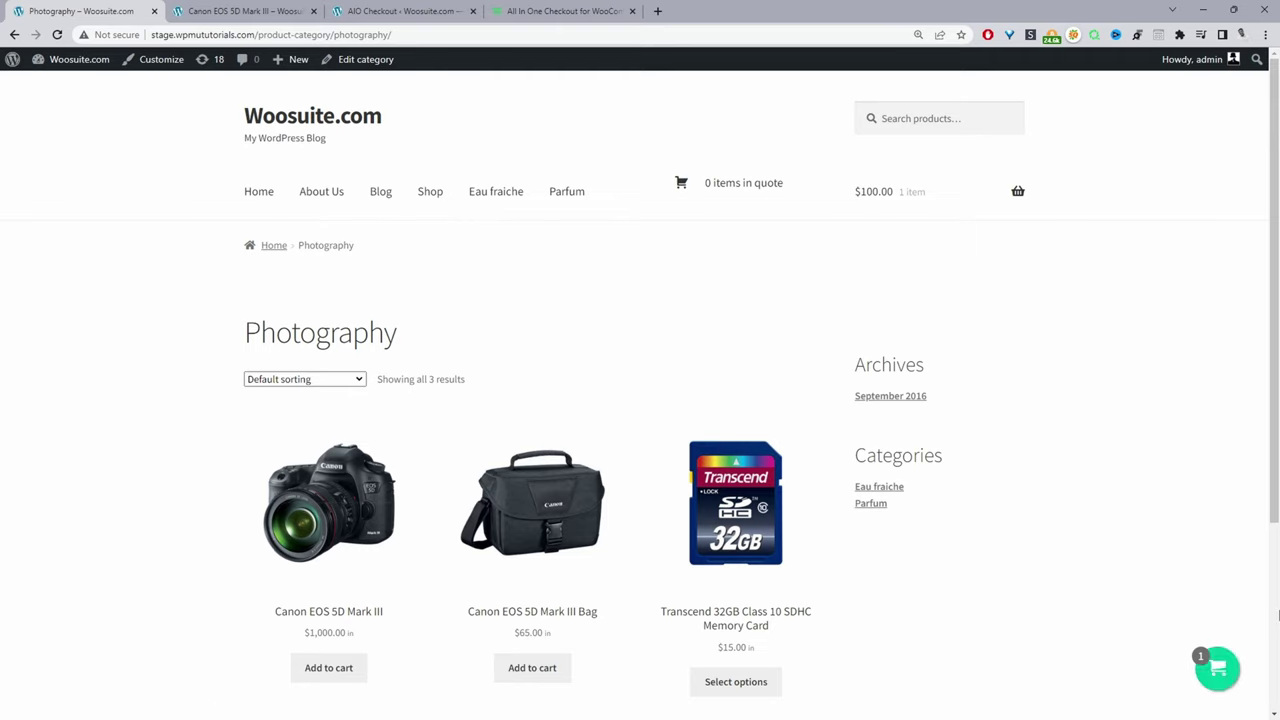
Open the store's mini cart and set the quantity of Raw Pumpkin Seeds (Copy) to 2.
left_click(1214, 670)
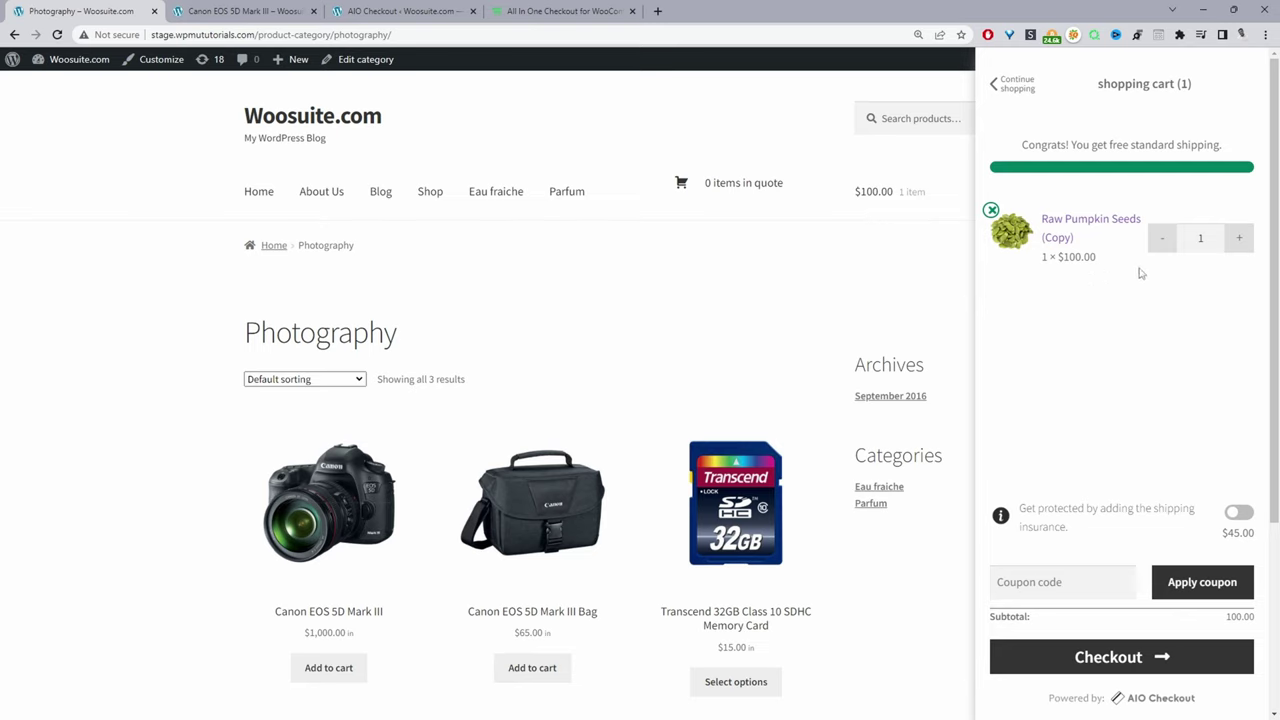
left_click(1238, 244)
left_click(1051, 590)
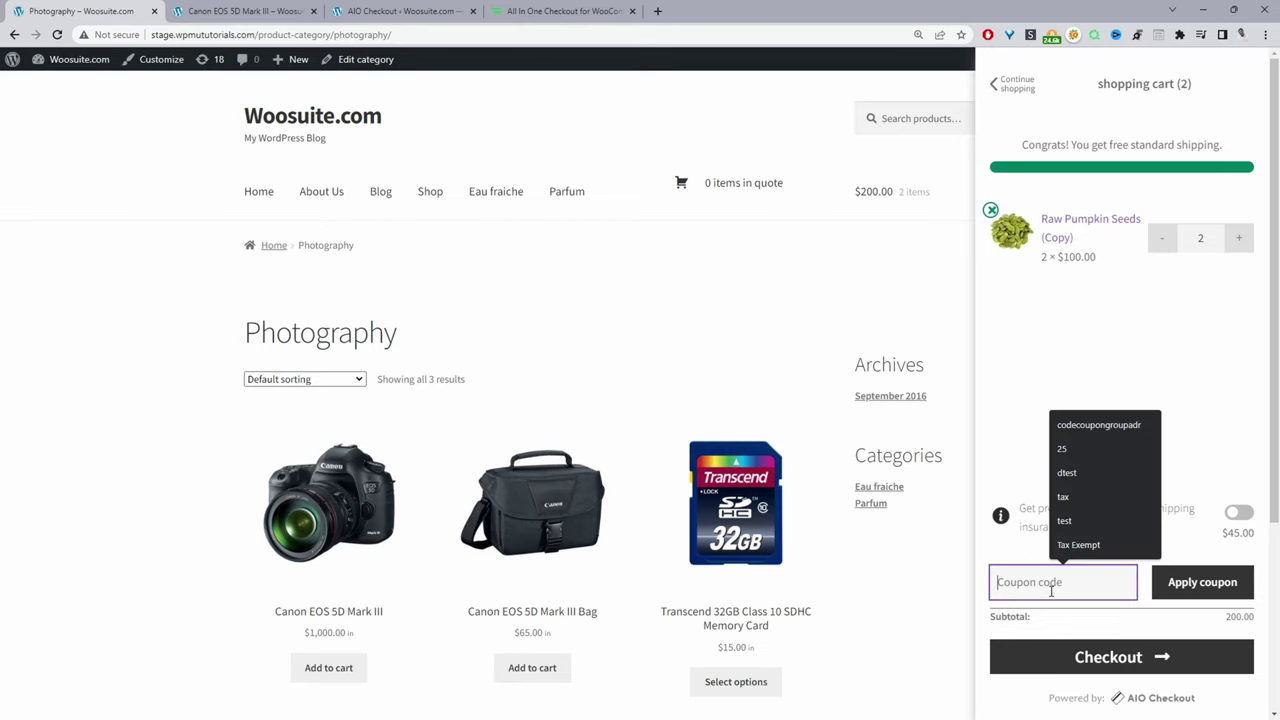
left_click(1190, 399)
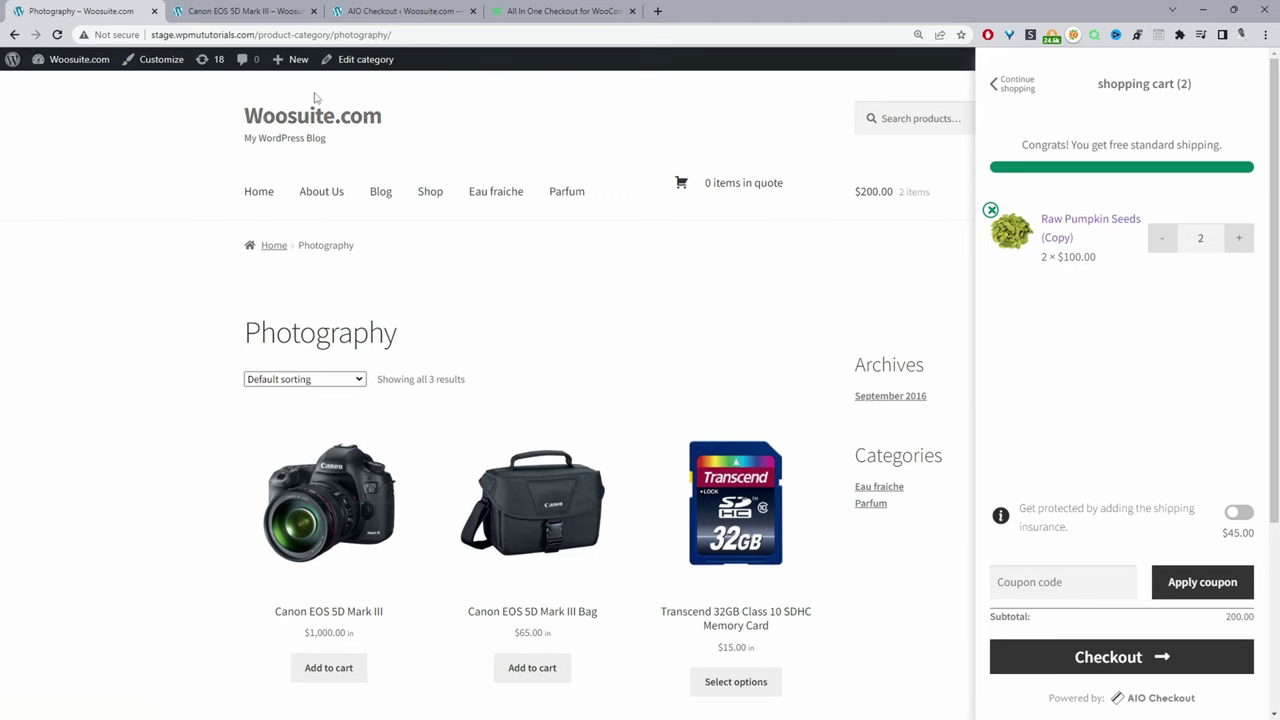
Add the Canon EOS 5D Mark III to the cart and accept the offered Canon EOS 5D Mark III Bag as an extra.
left_click(278, 12)
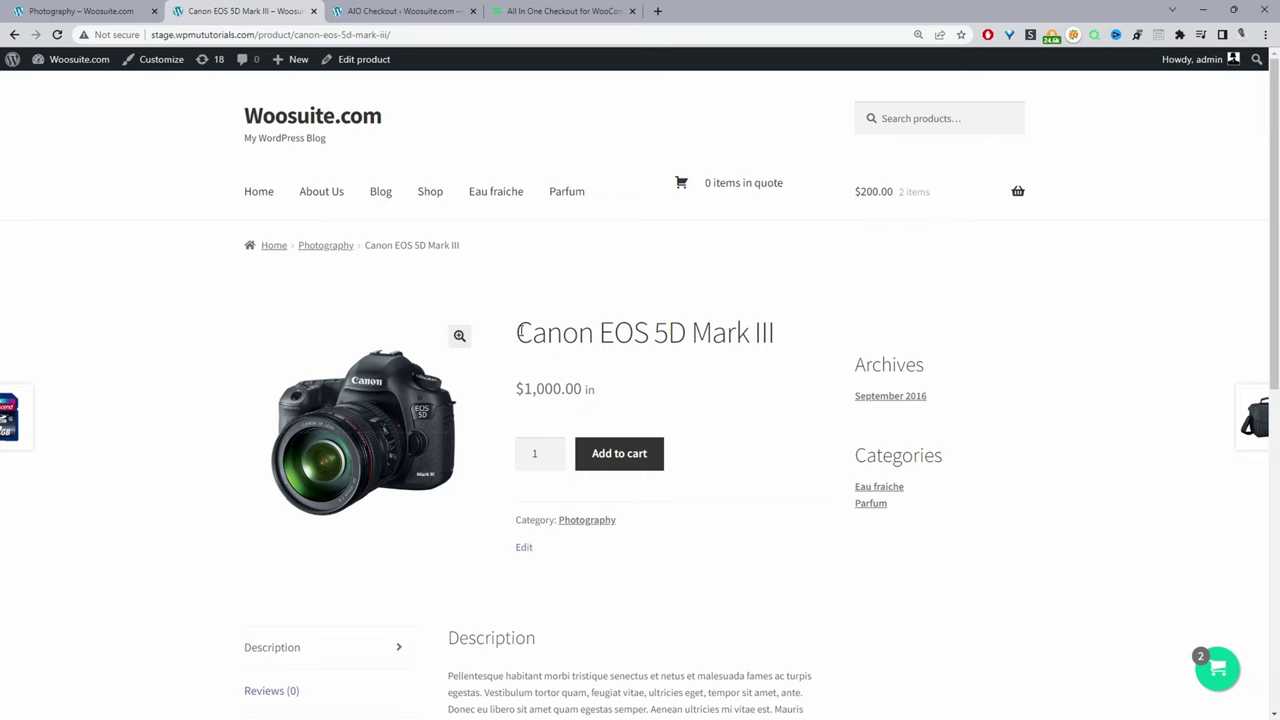
left_click_drag(527, 332, 712, 332)
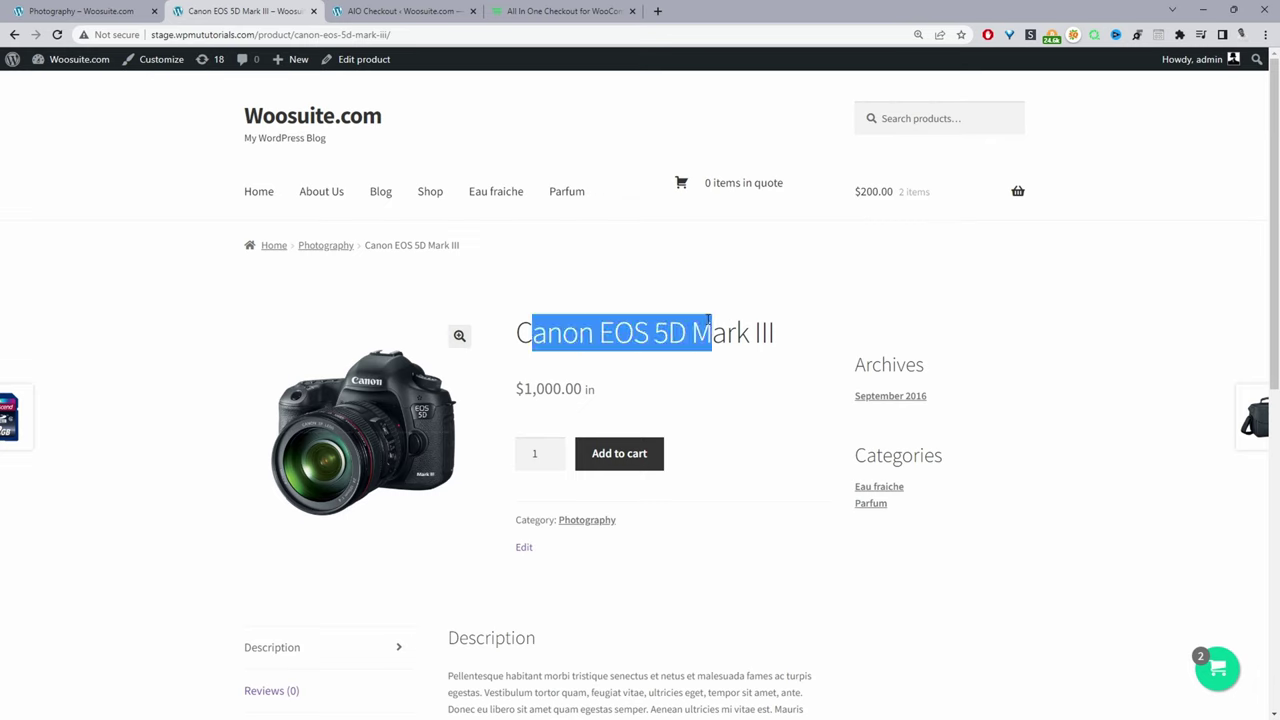
left_click(623, 457)
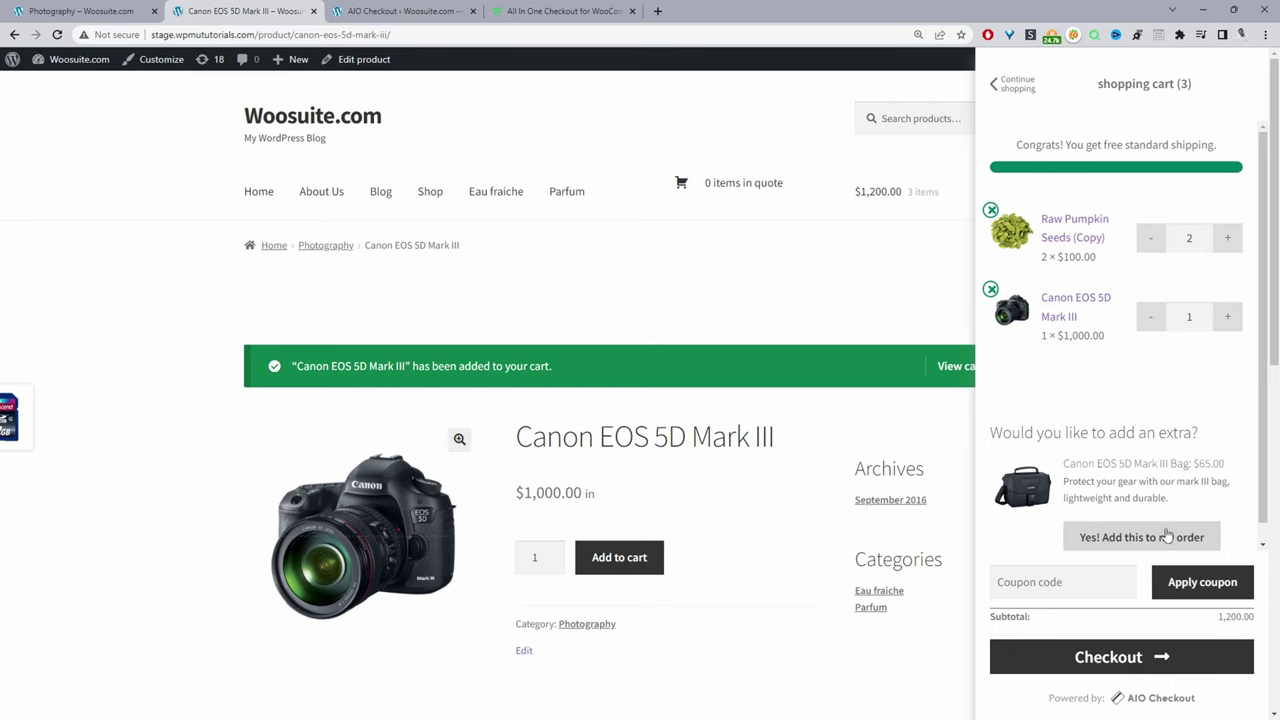
left_click(1120, 542)
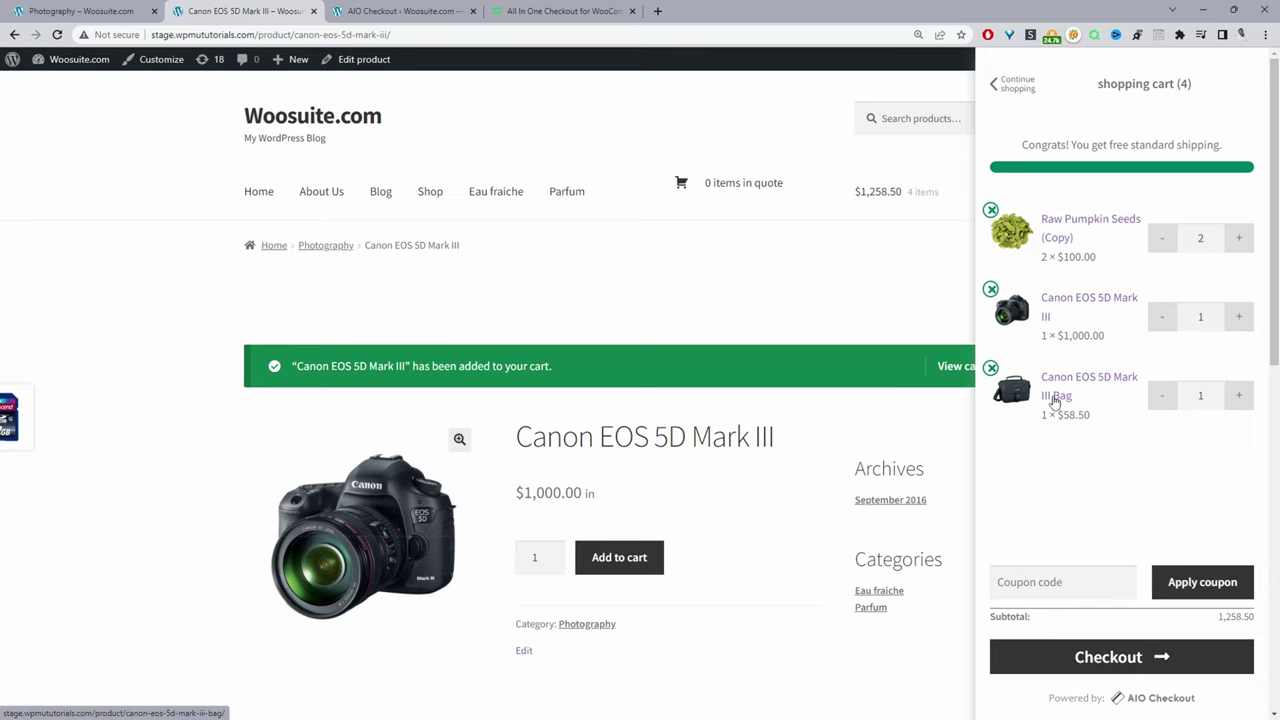
Open the mini cart settings of Woosuite's AIO Checkout in the WordPress admin.
left_click(560, 11)
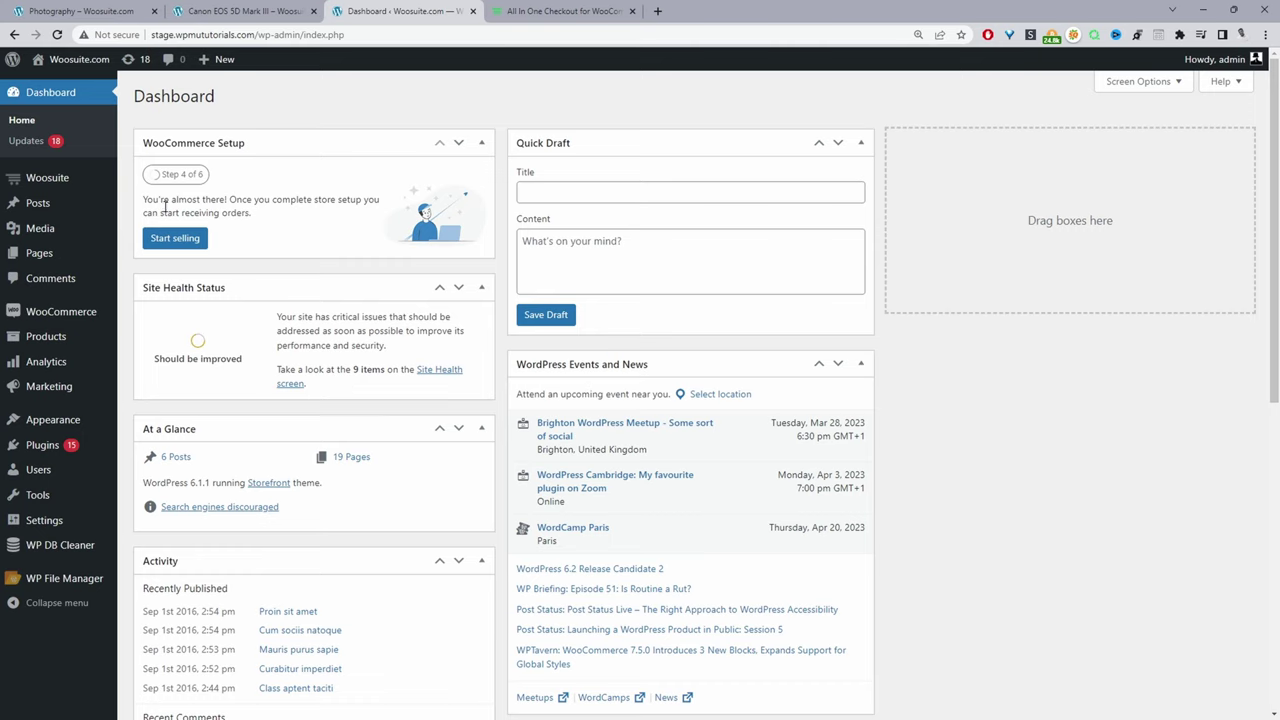
mouse_move(77, 187)
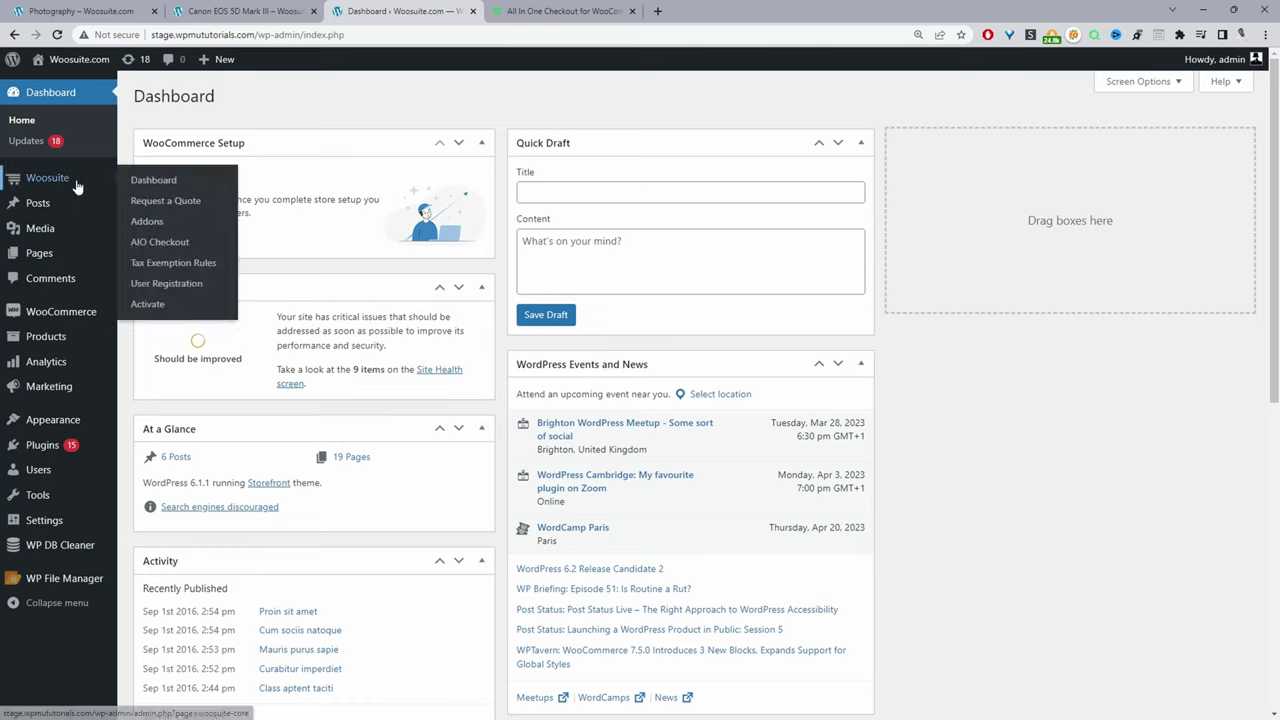
left_click(179, 246)
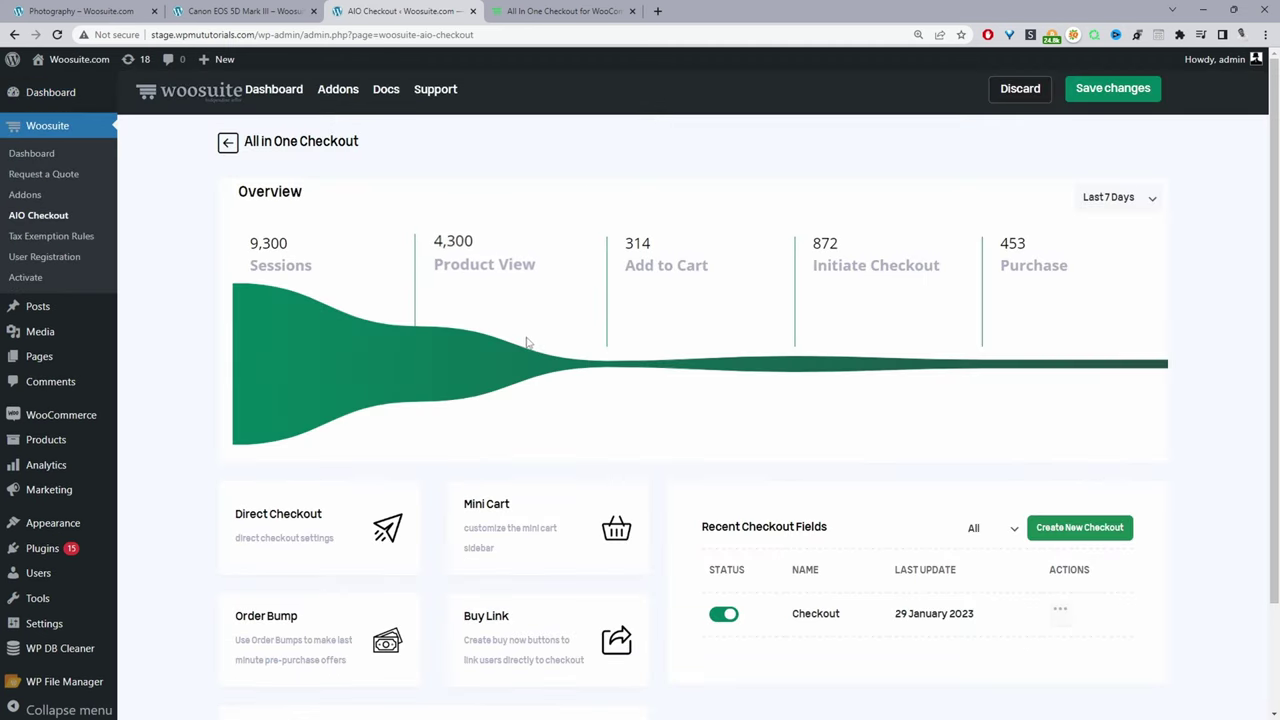
scroll(528, 344, "down", 2)
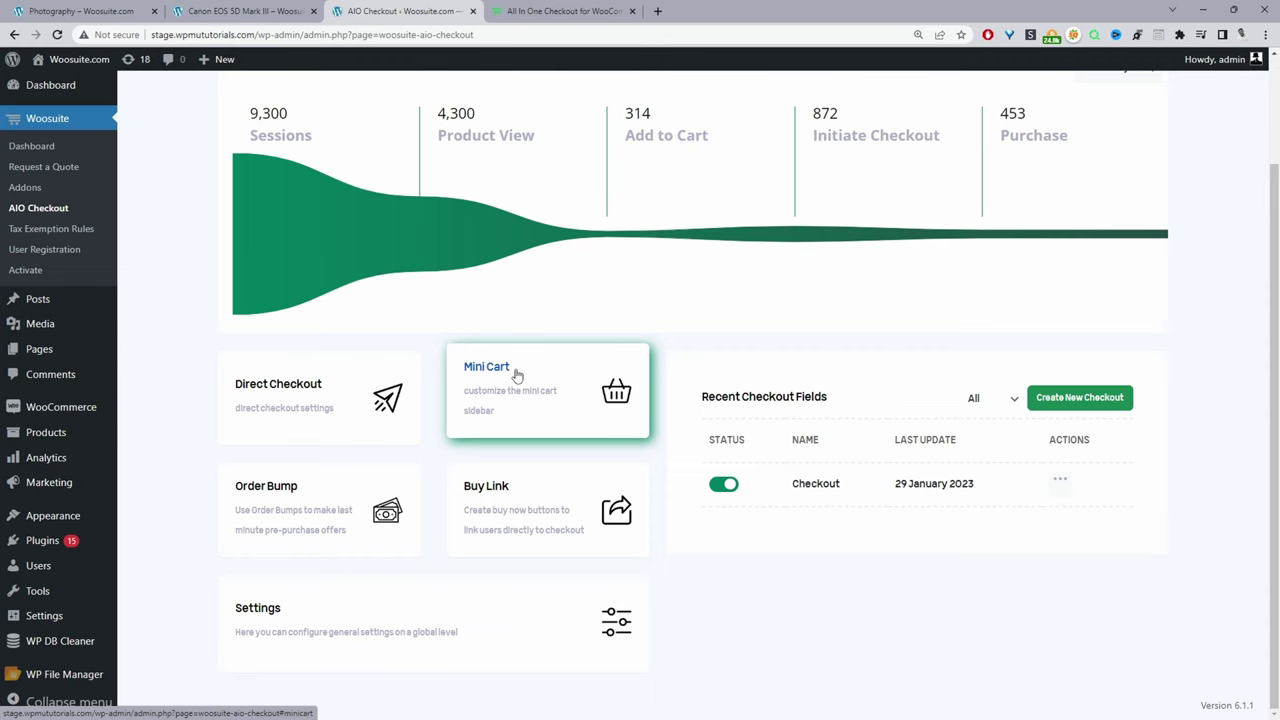
left_click(516, 405)
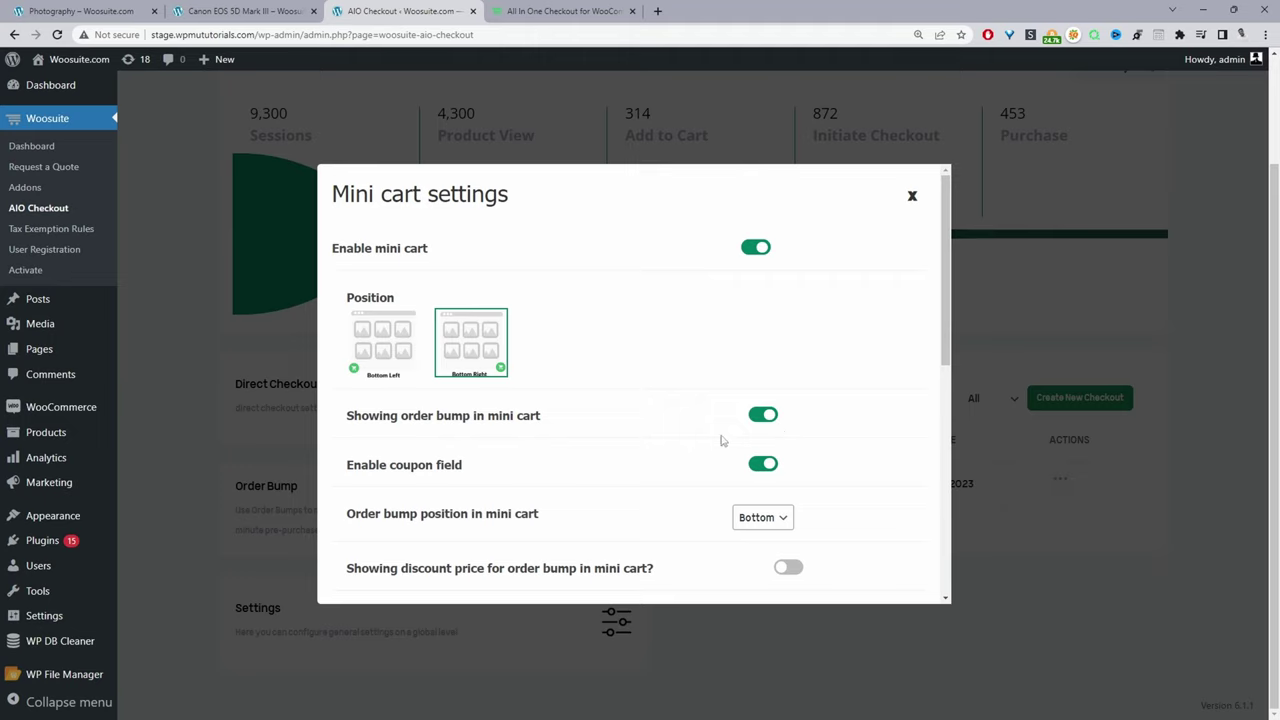
Disable the mini cart, adding order bump products in the mini cart, and the free shipping progress bar.
left_click(756, 248)
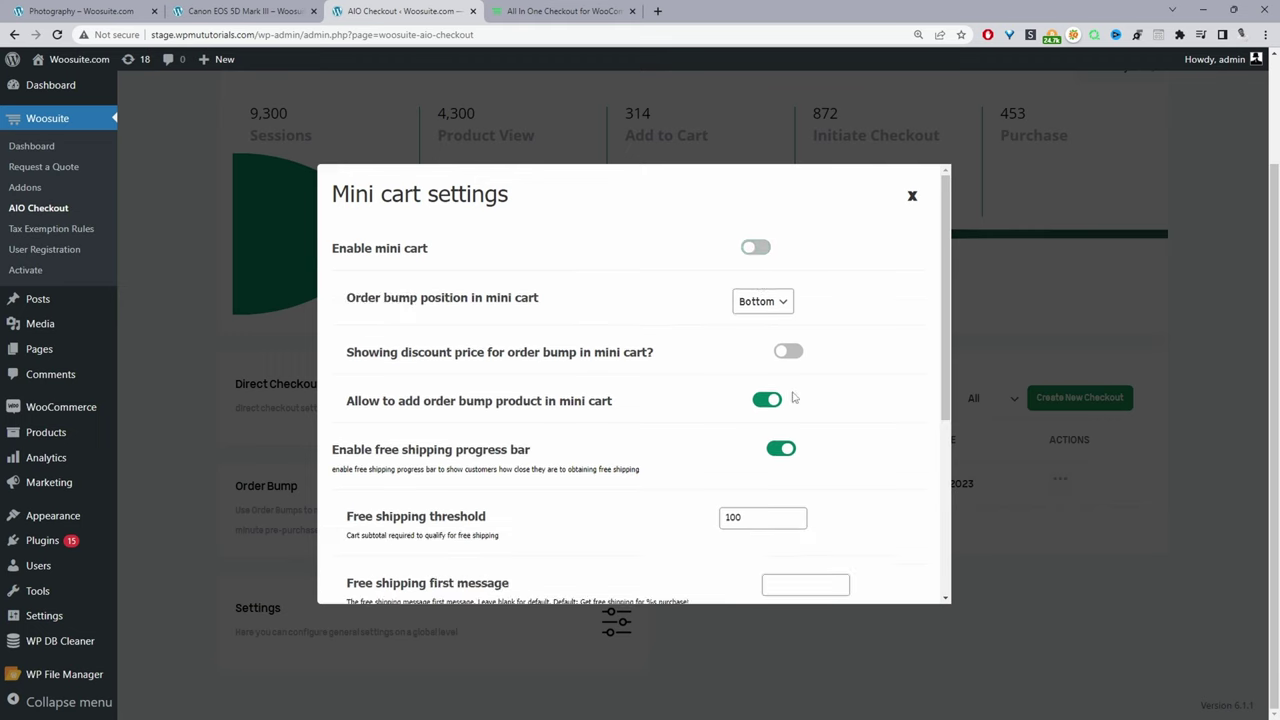
left_click(767, 400)
left_click(780, 448)
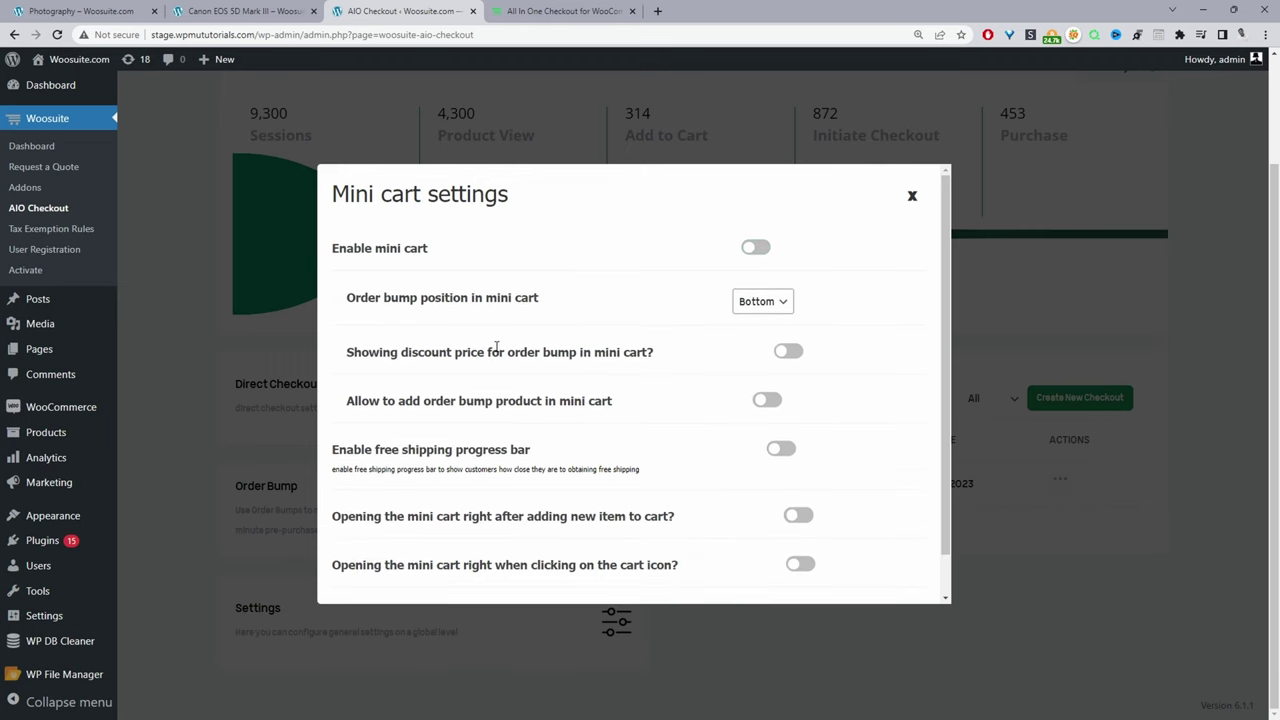
Enable the mini cart and set its position to Bottom Right after trying Bottom Left.
left_click(756, 248)
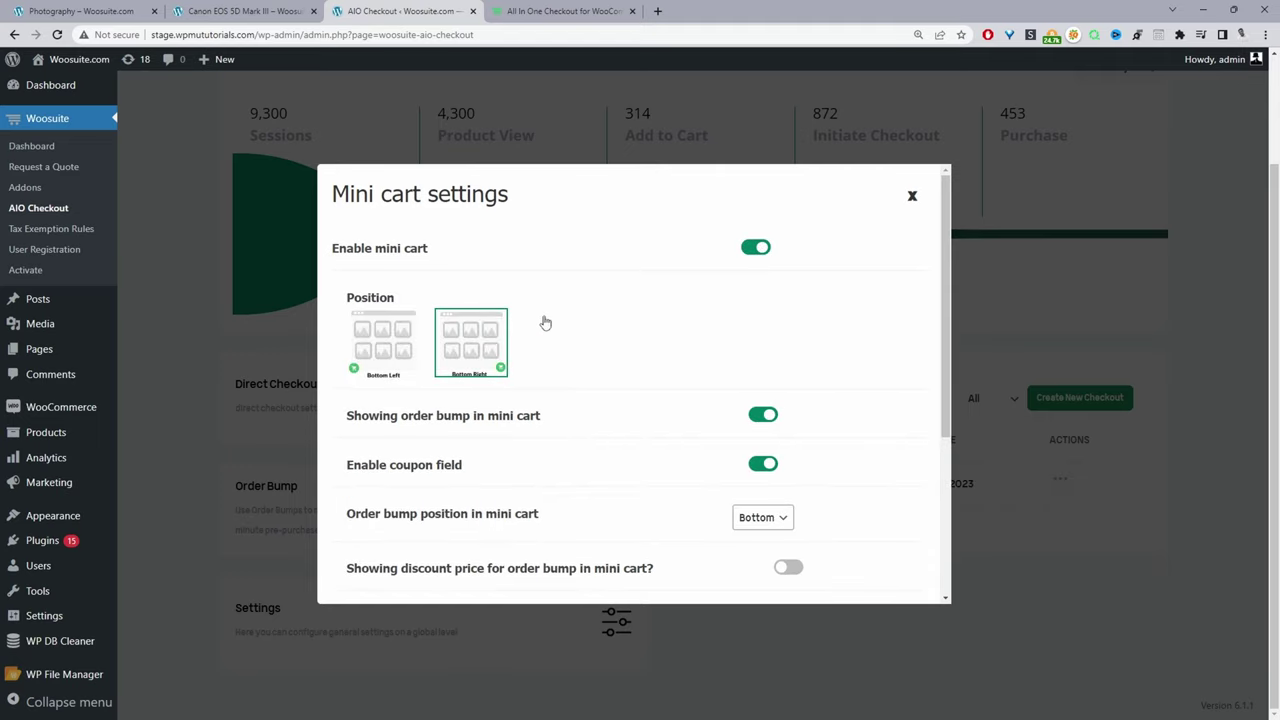
left_click(378, 360)
left_click(481, 348)
Review the order bump display, coupon field and order bump position options for the mini cart.
left_click_drag(357, 416, 538, 419)
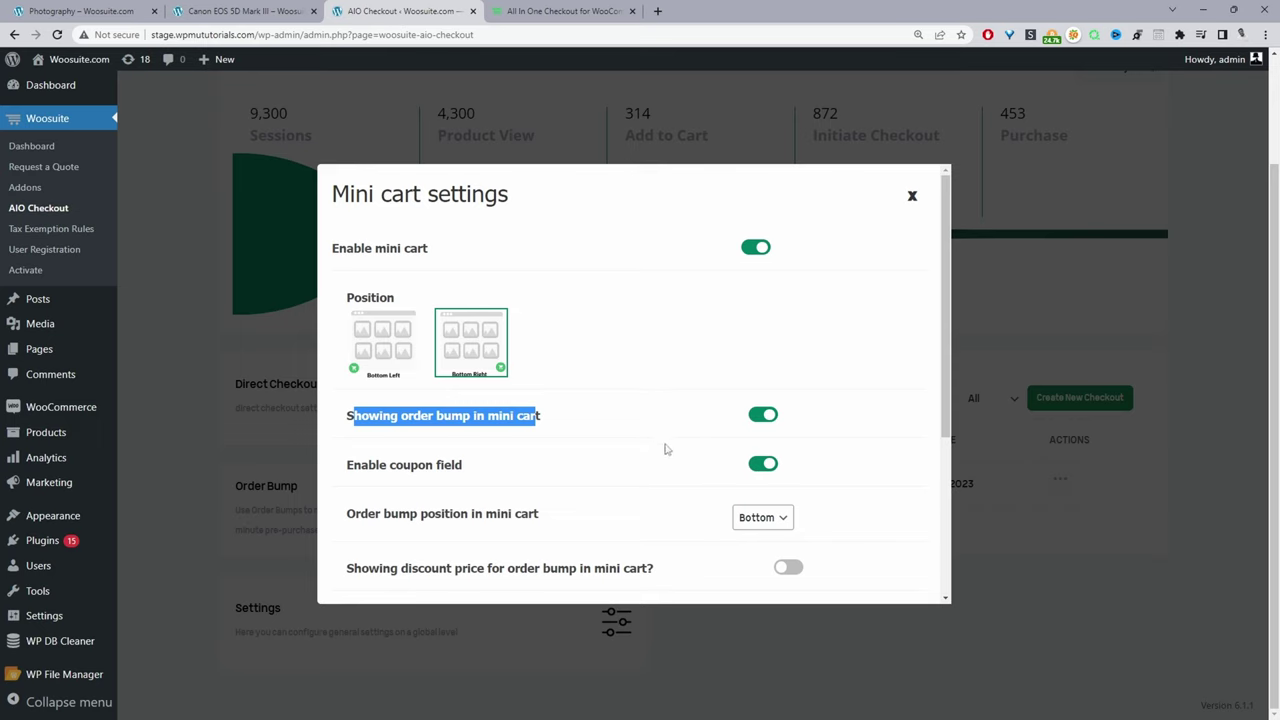
scroll(665, 449, "down", 1)
left_click_drag(360, 399, 457, 403)
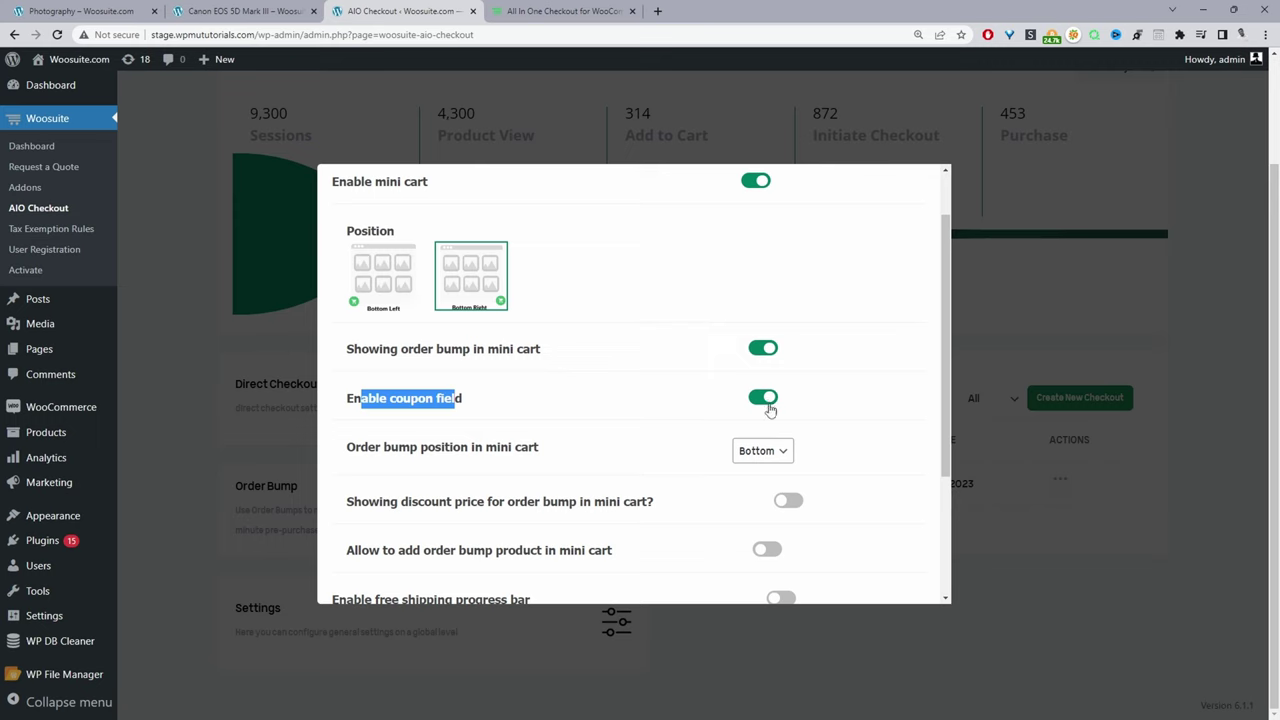
scroll(580, 431, "down", 2)
left_click_drag(361, 320, 535, 322)
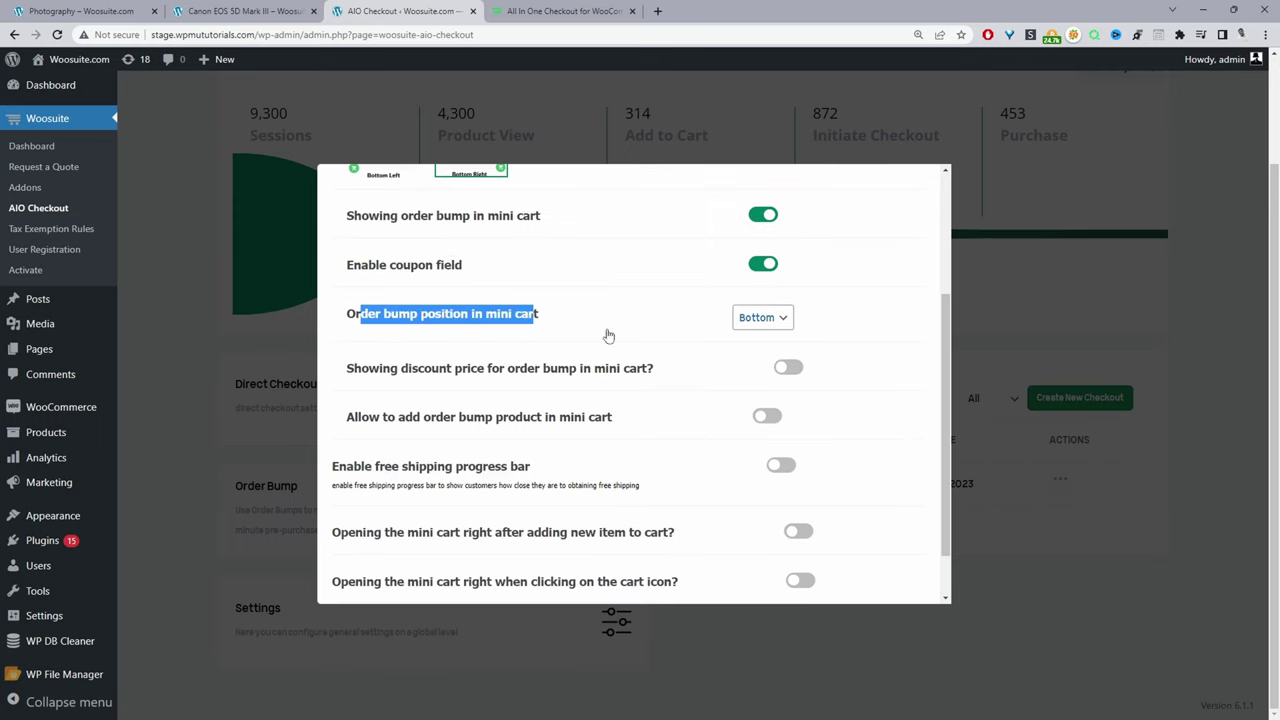
left_click(752, 320)
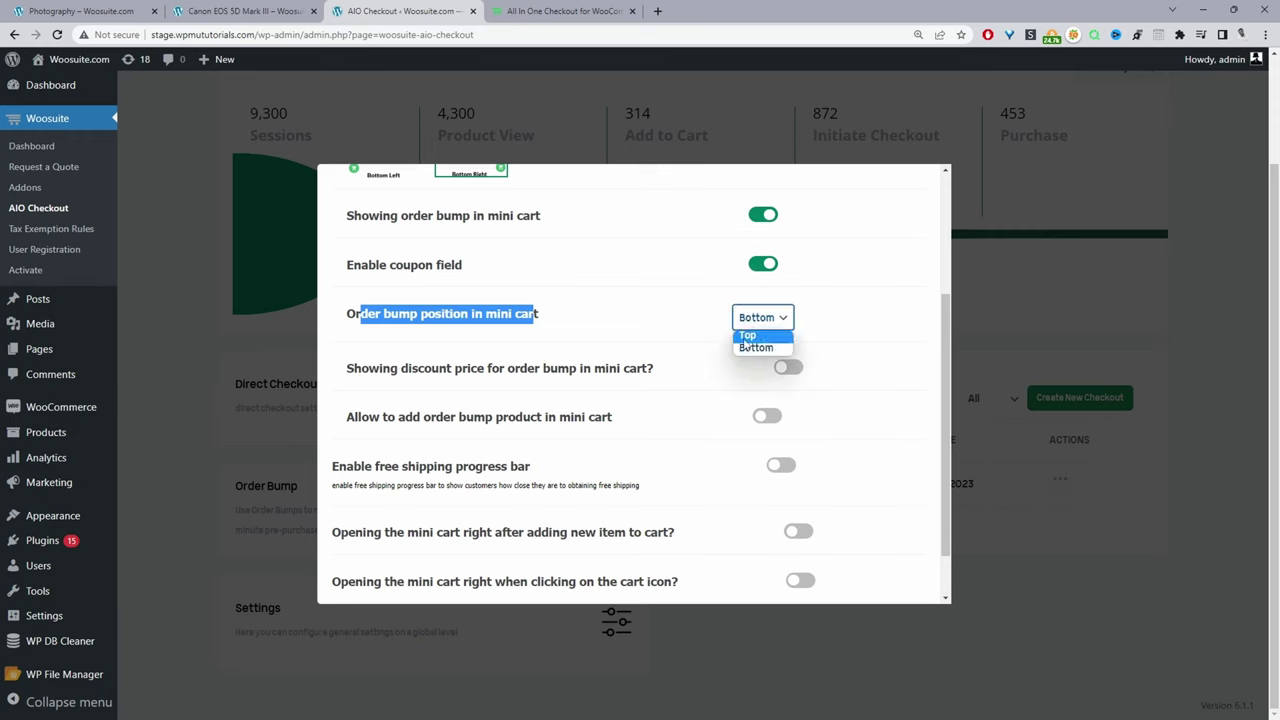
left_click(876, 307)
Try showing the discount price for the order bump in the mini cart, and switch the option back off.
left_click_drag(383, 370, 618, 372)
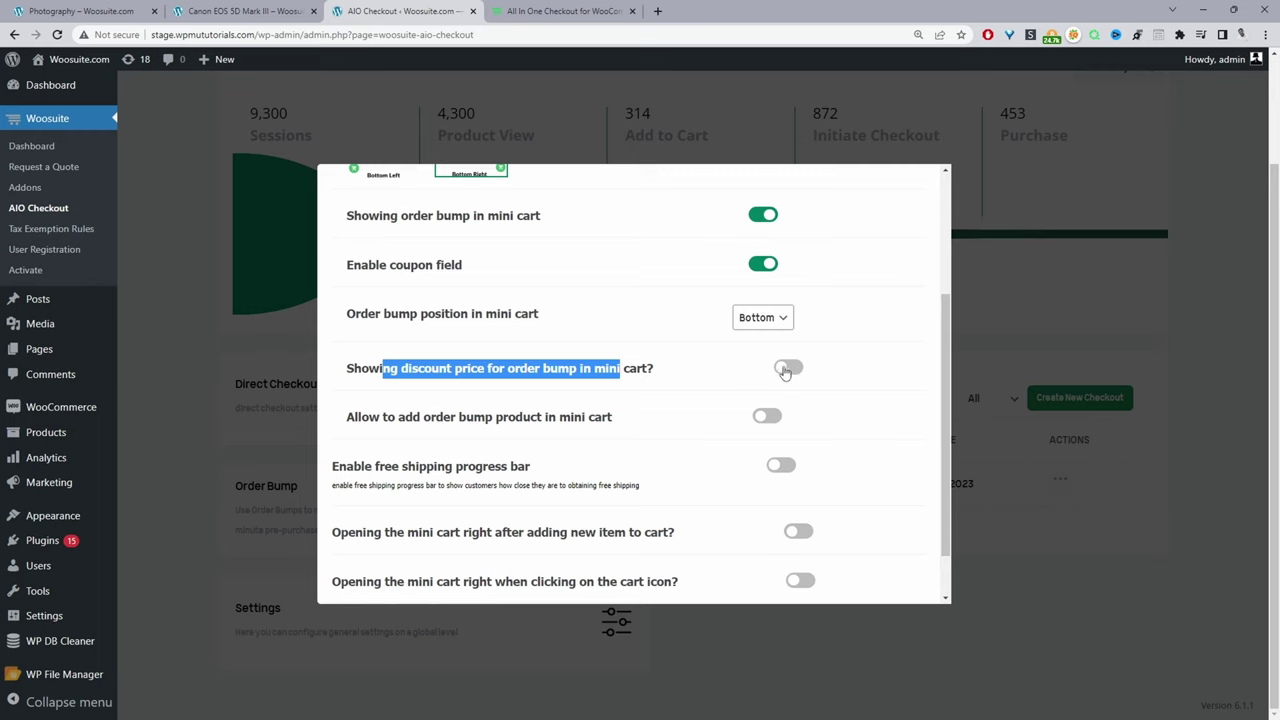
left_click(785, 369)
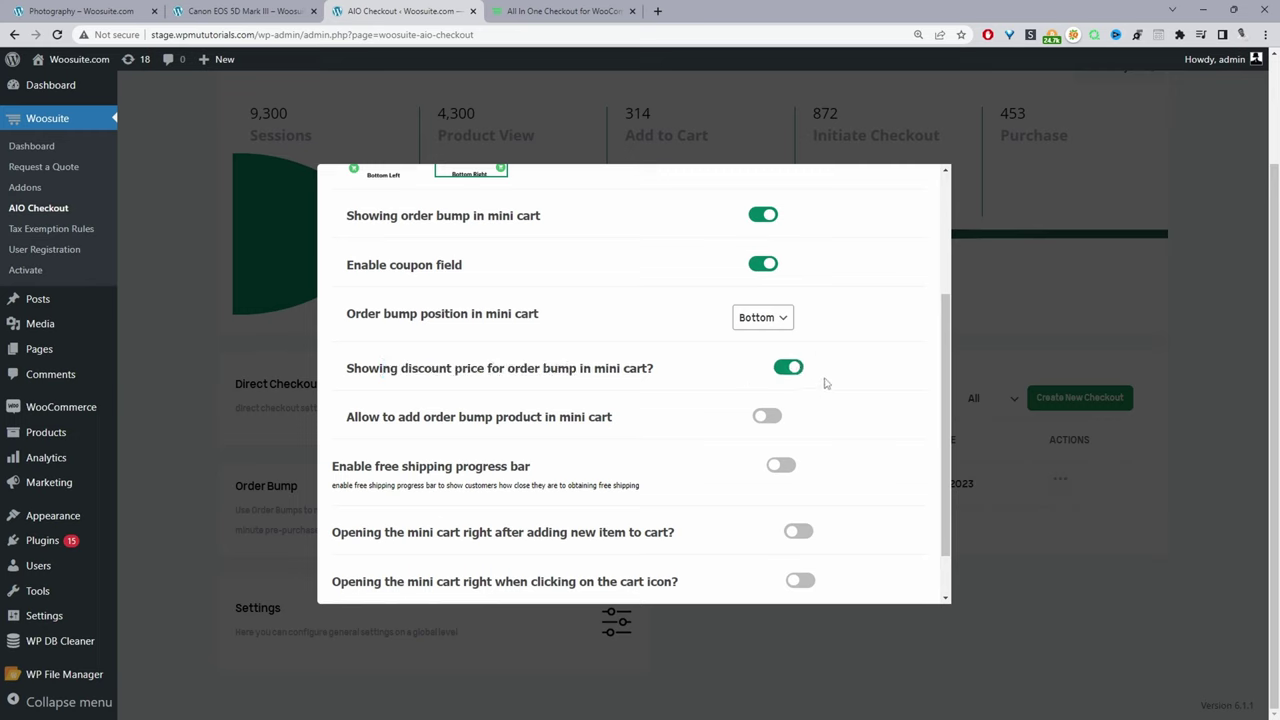
left_click(789, 369)
Allow adding the order bump product in the mini cart and enable the free shipping progress bar.
left_click_drag(370, 417, 594, 417)
left_click(772, 418)
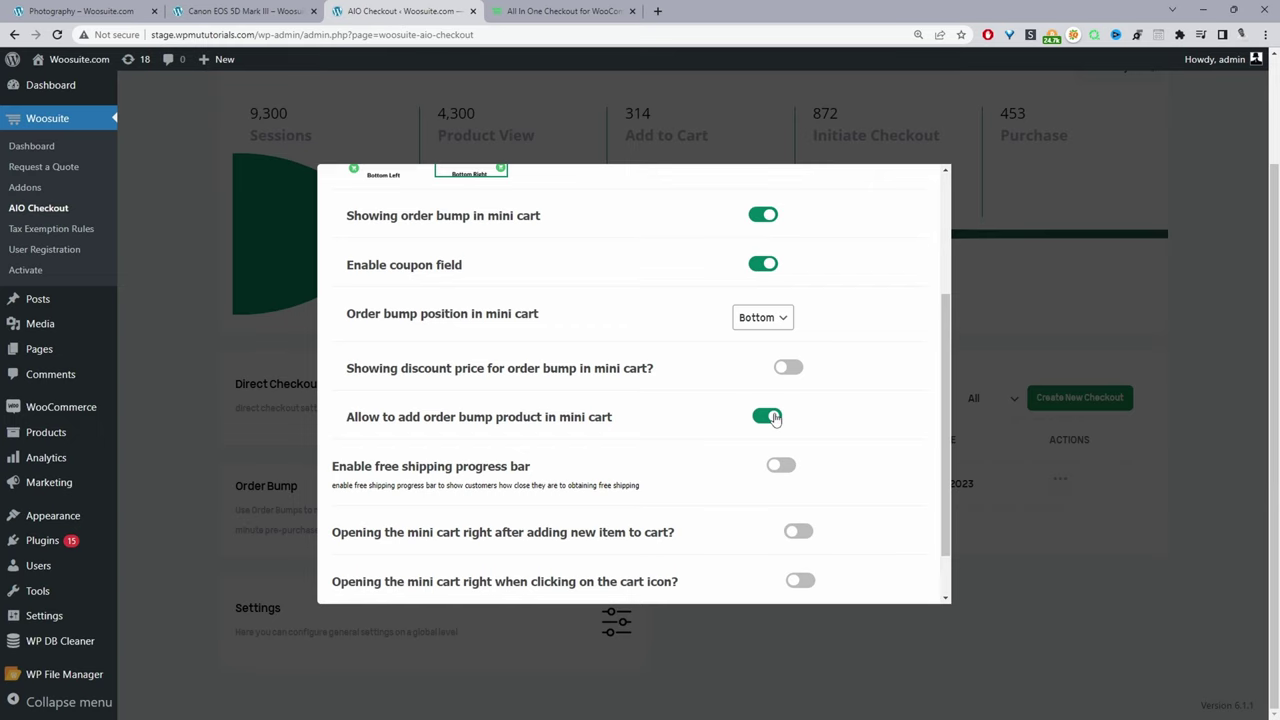
scroll(768, 418, "down", 1)
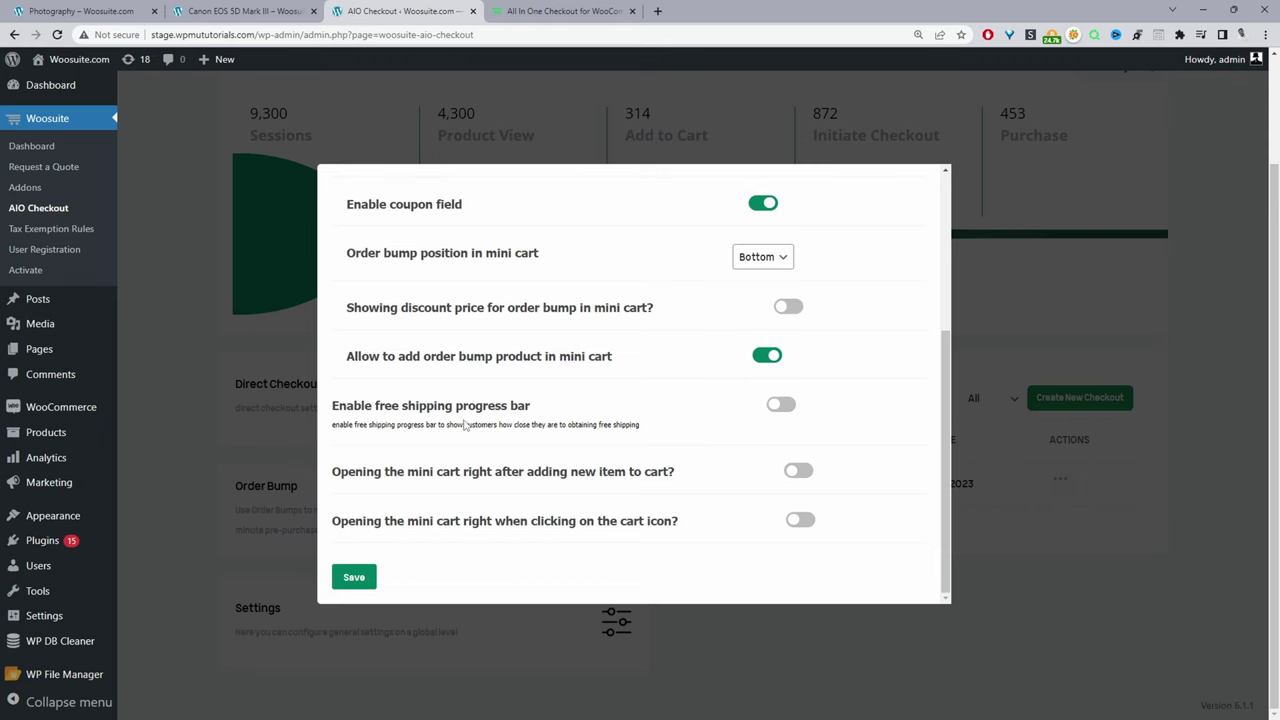
left_click(265, 8)
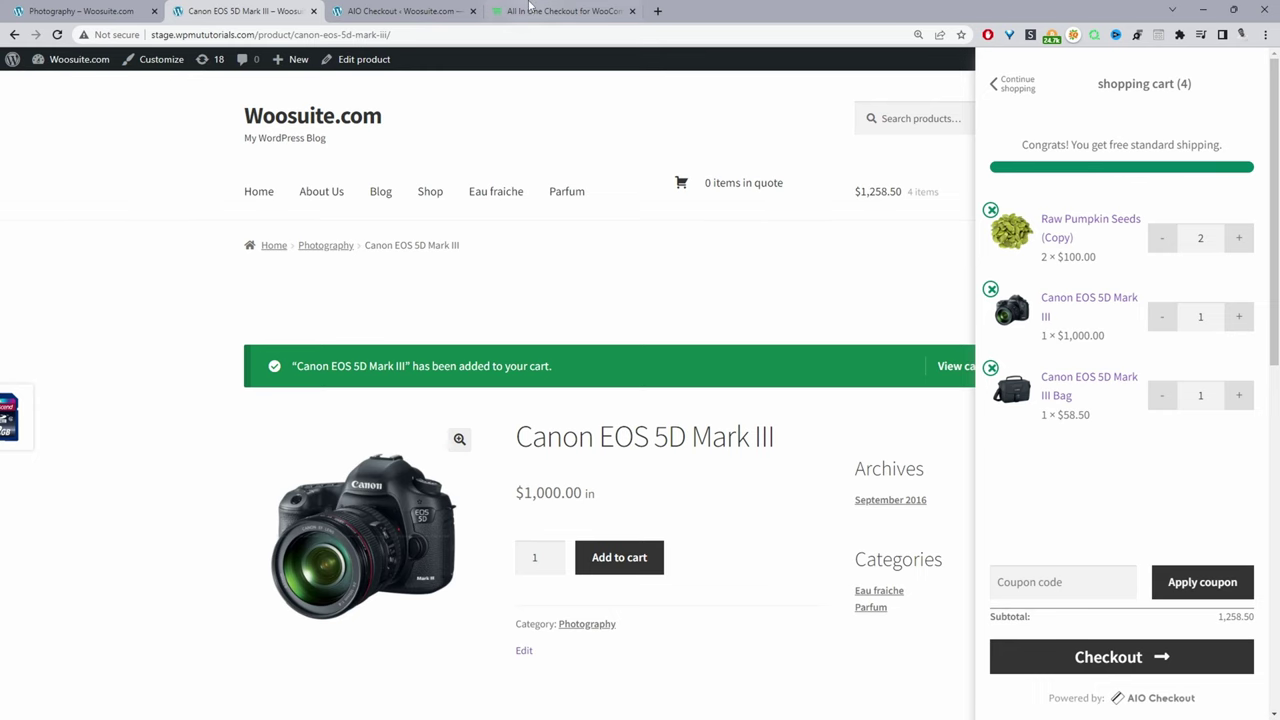
left_click(440, 12)
left_click(781, 405)
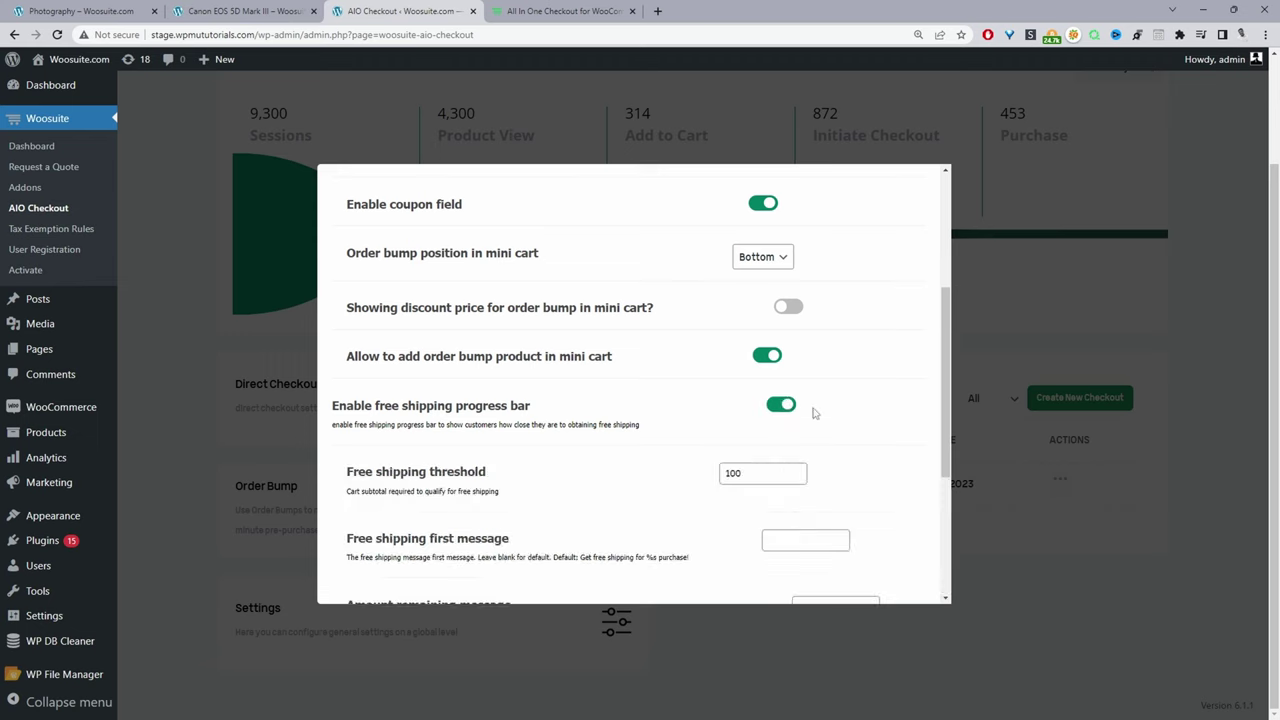
Examine the free shipping threshold and the three free shipping message fields with their default texts.
scroll(599, 426, "down", 1)
left_click(768, 407)
left_click_drag(768, 407, 727, 407)
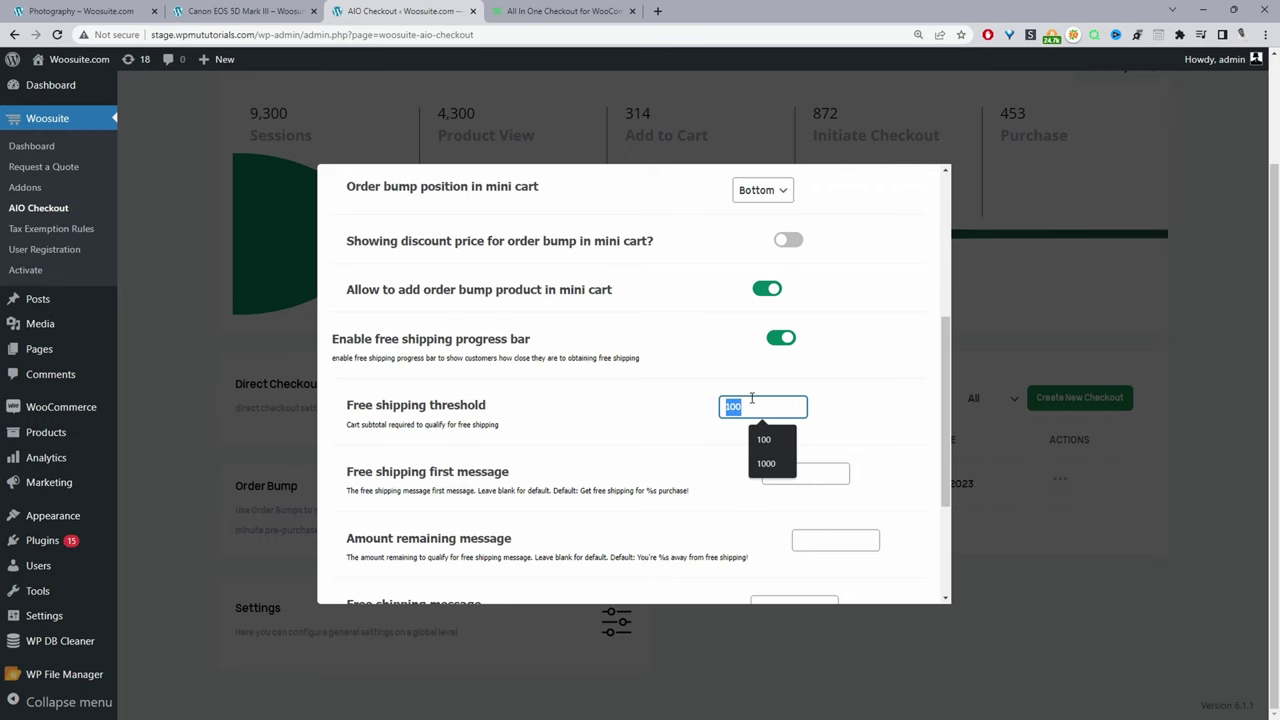
left_click(869, 399)
scroll(752, 408, "down", 1)
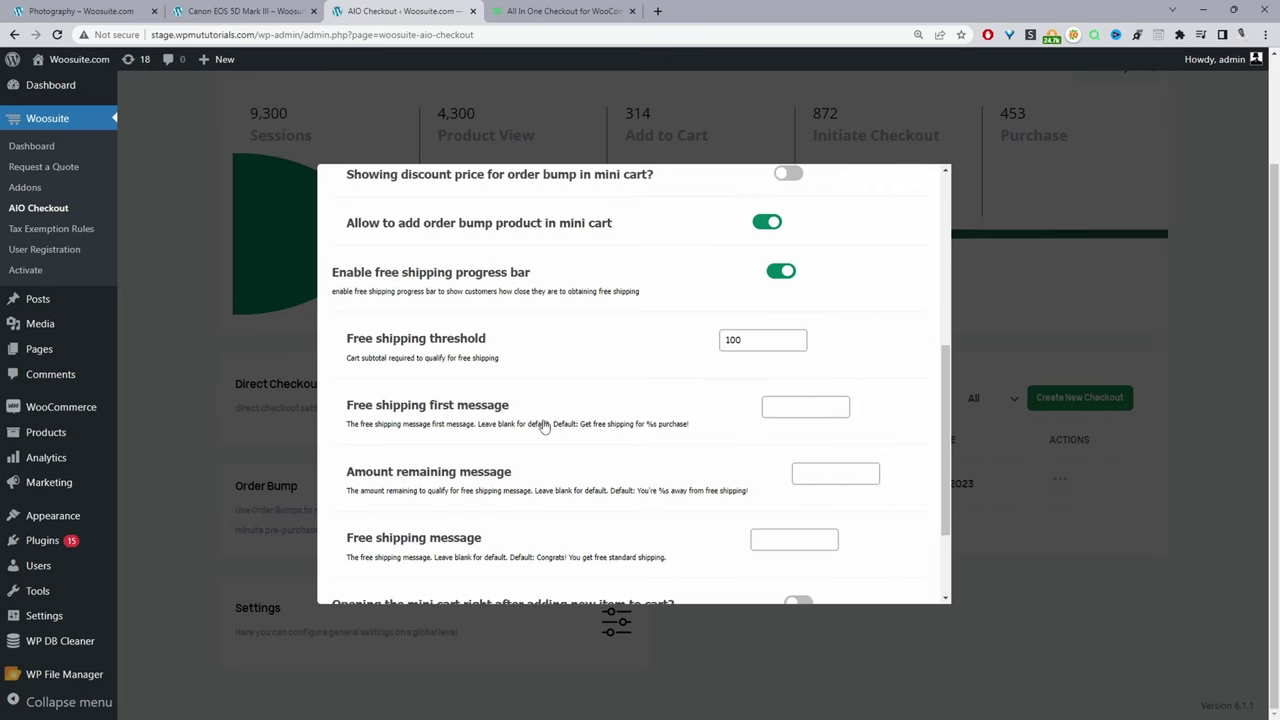
left_click(790, 410)
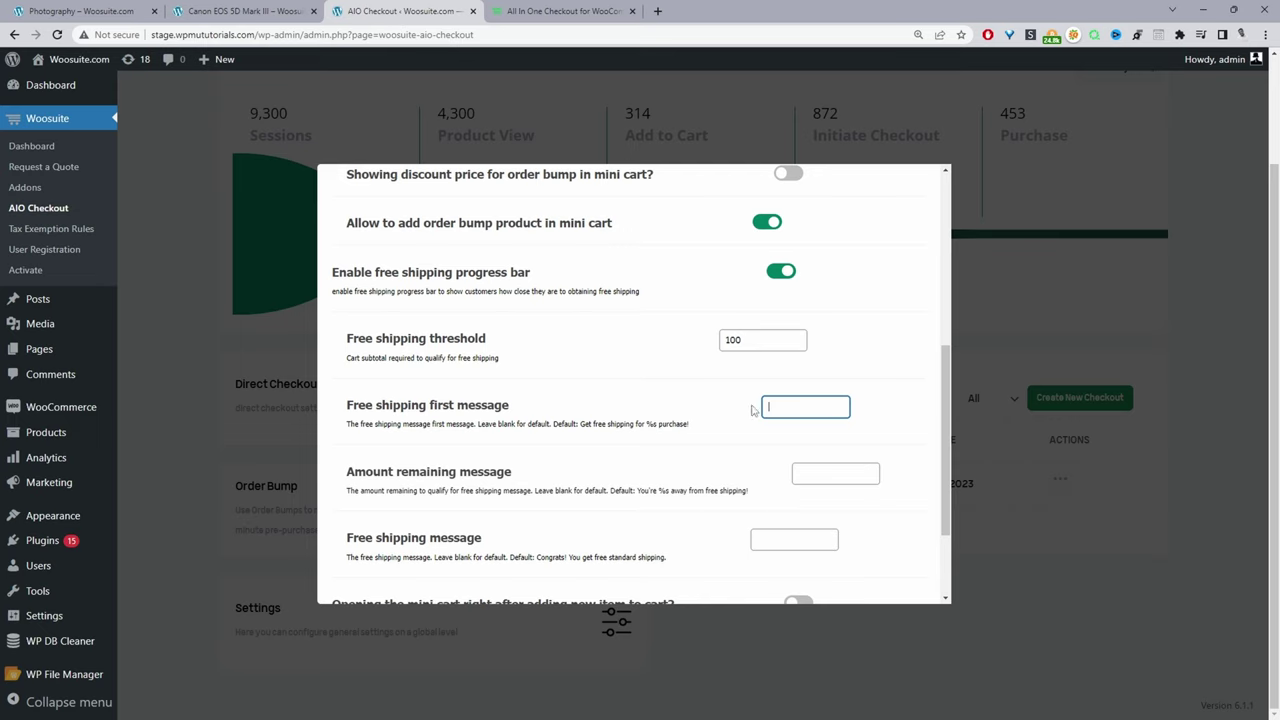
scroll(787, 430, "down", 2)
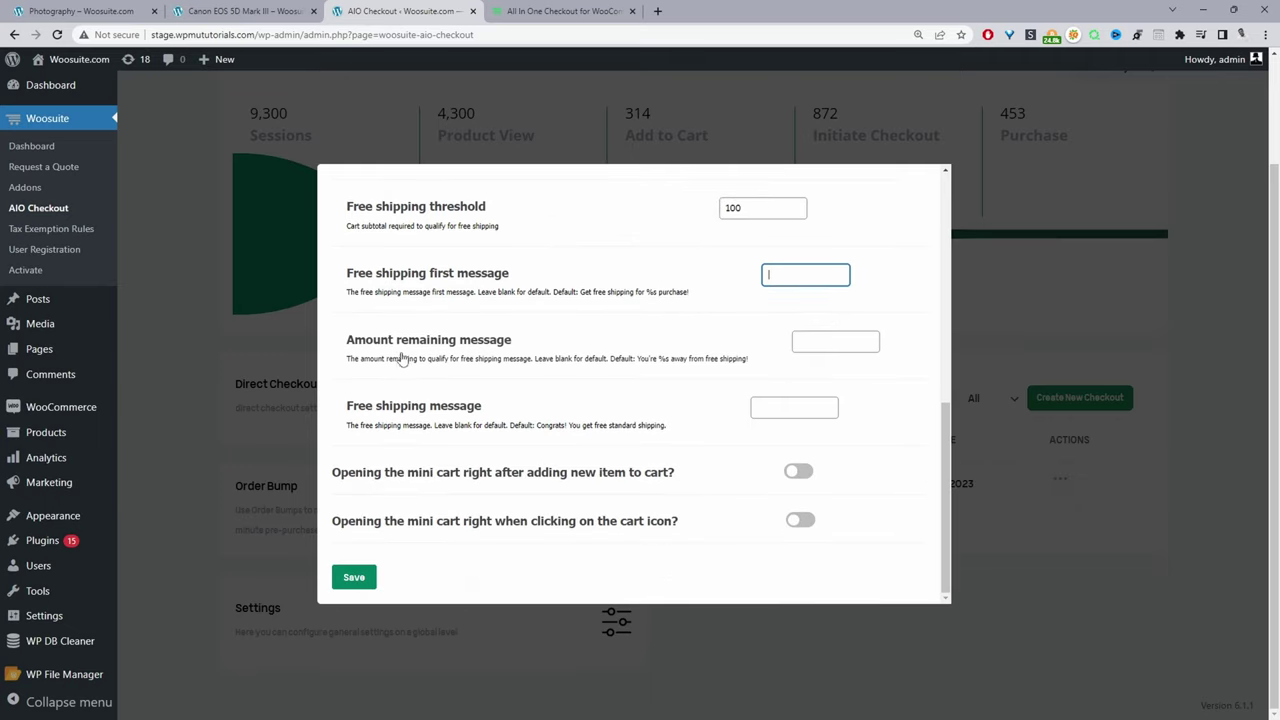
left_click(807, 340)
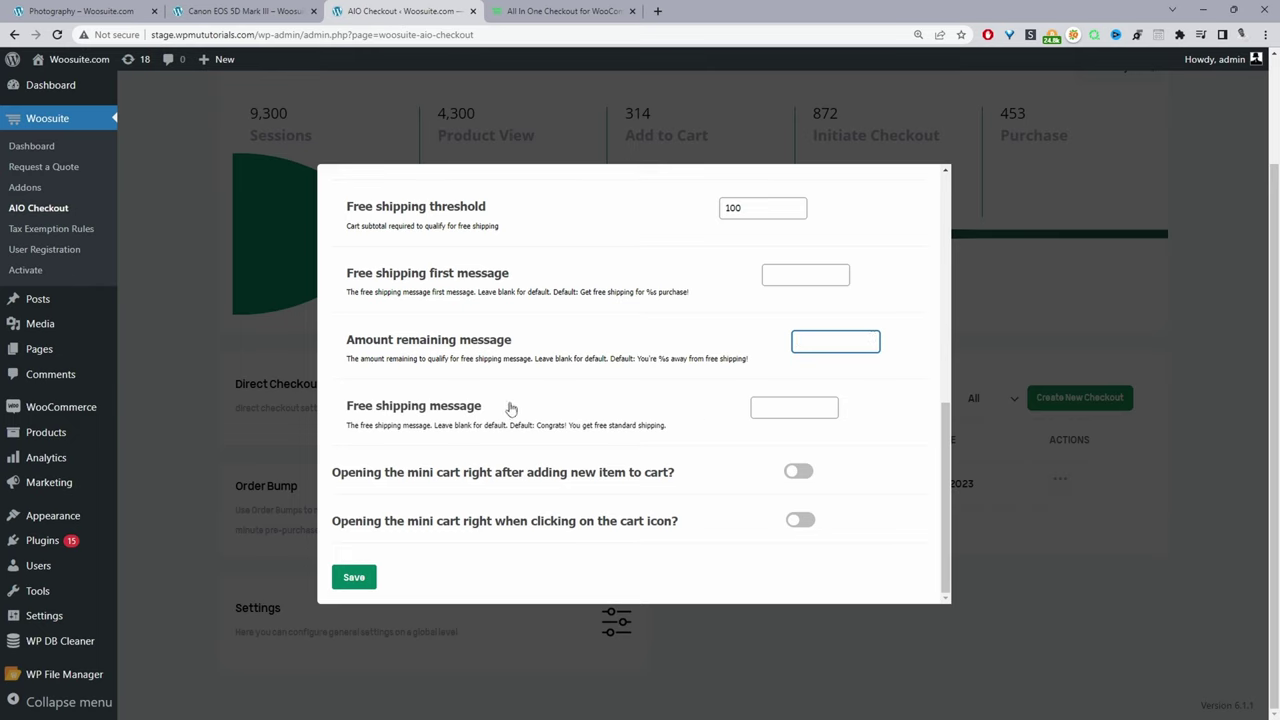
left_click(757, 408)
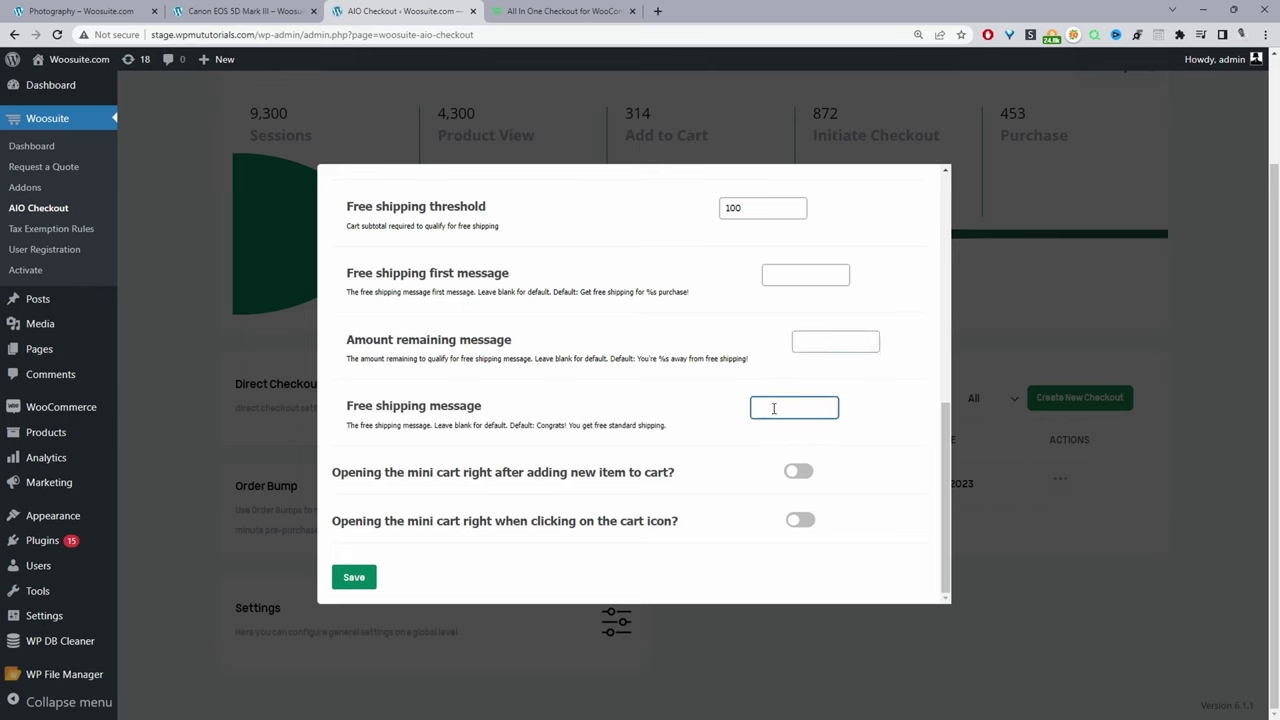
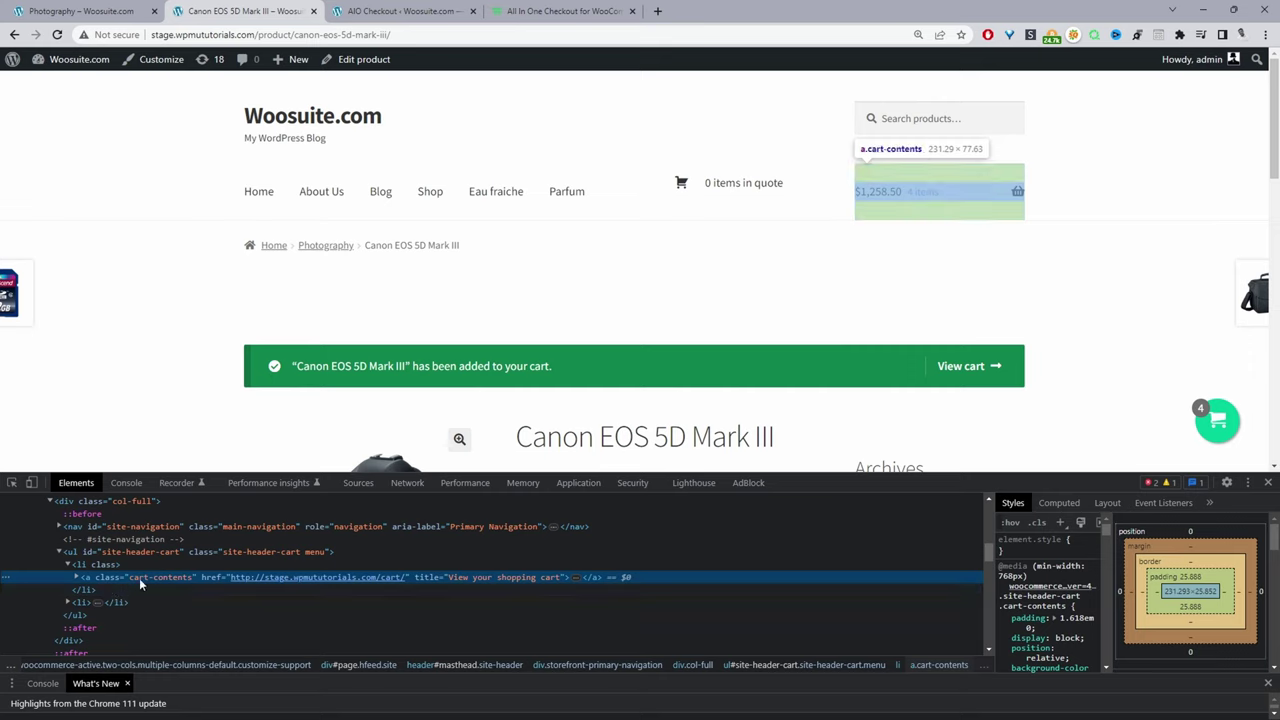
Get the header cart link's class name, enter .cart-contents as the mini cart trigger, and save the settings.
double_click(159, 579)
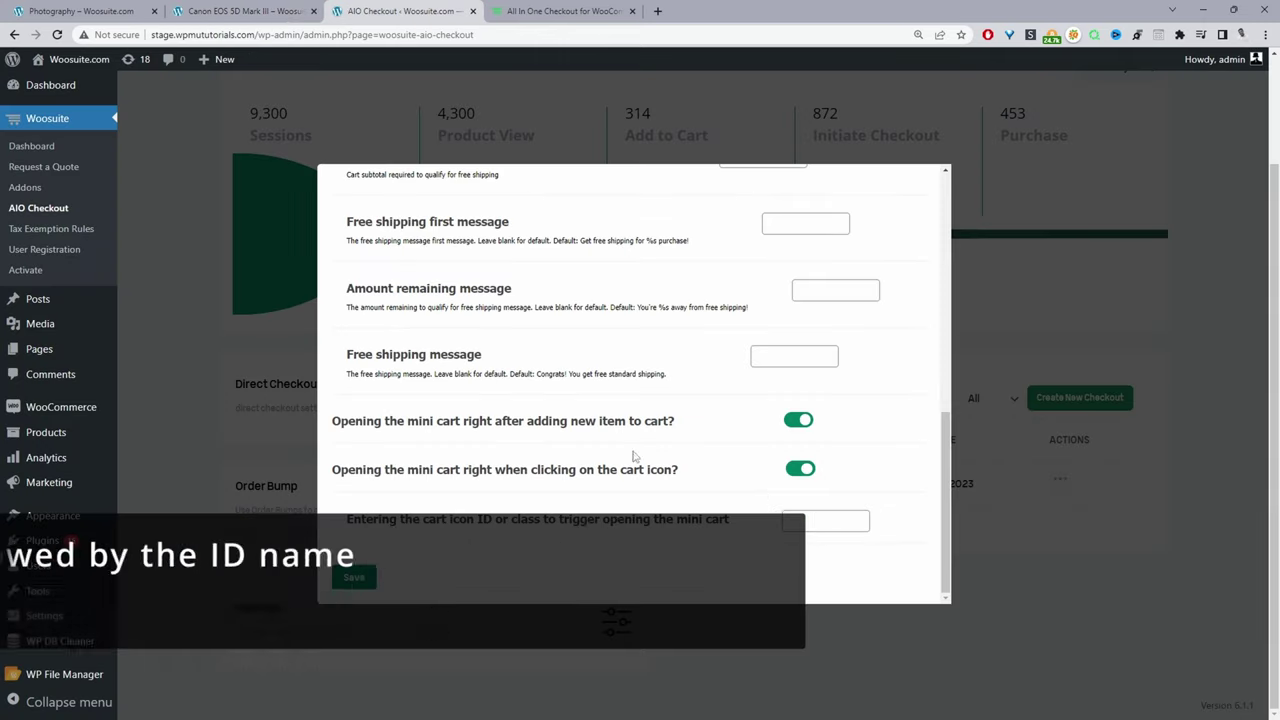
left_click(825, 520)
type("cart-contents")
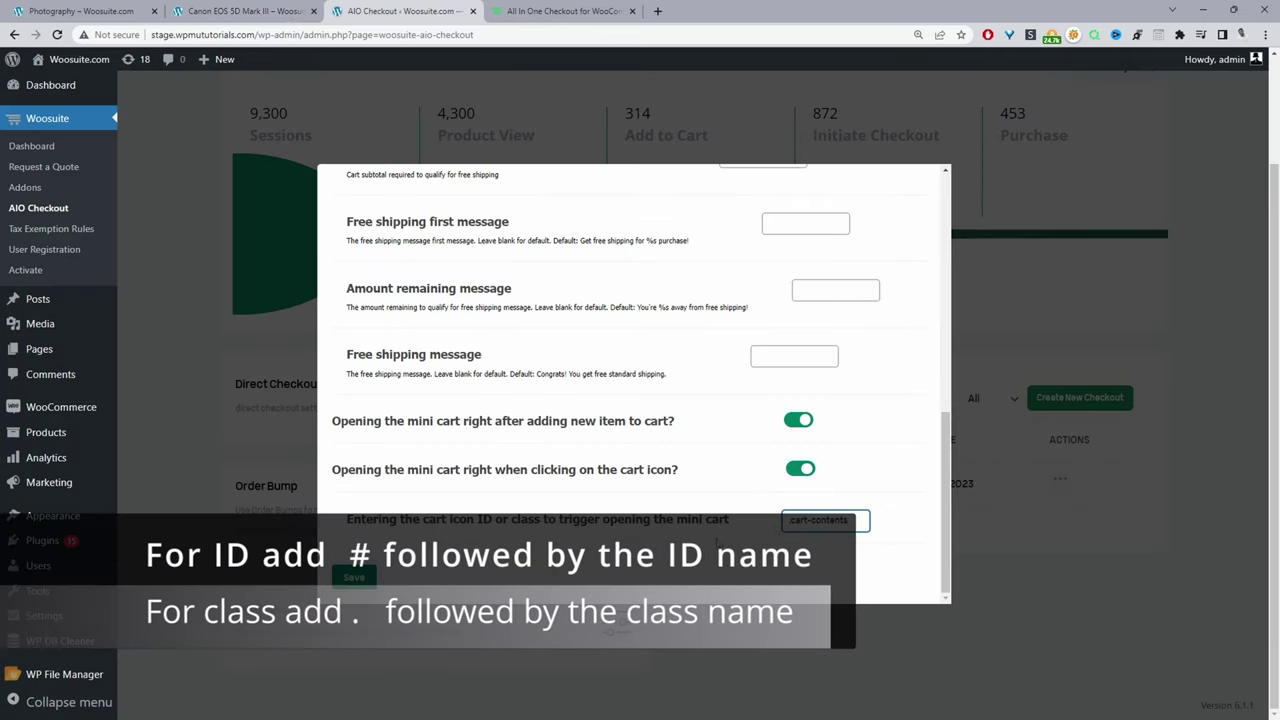
left_click(354, 577)
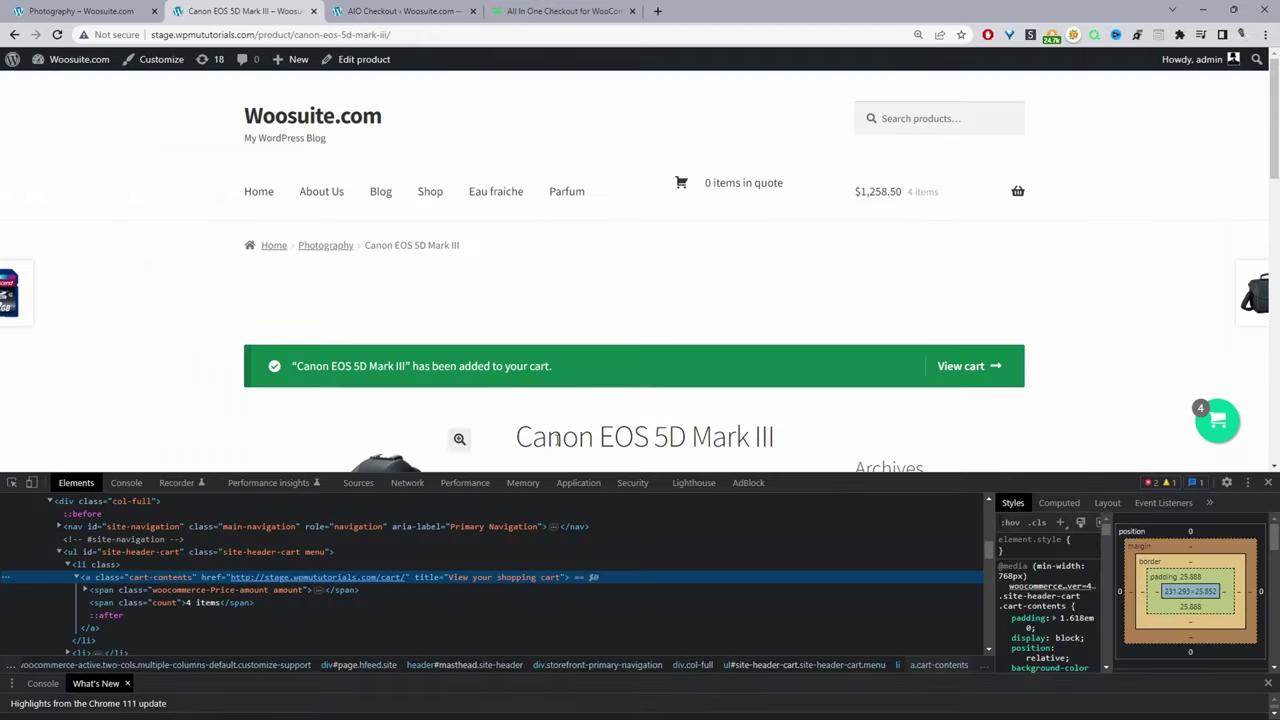
Open the store's Shop page, open the side mini cart from the header cart link, and close it again.
left_click(432, 200)
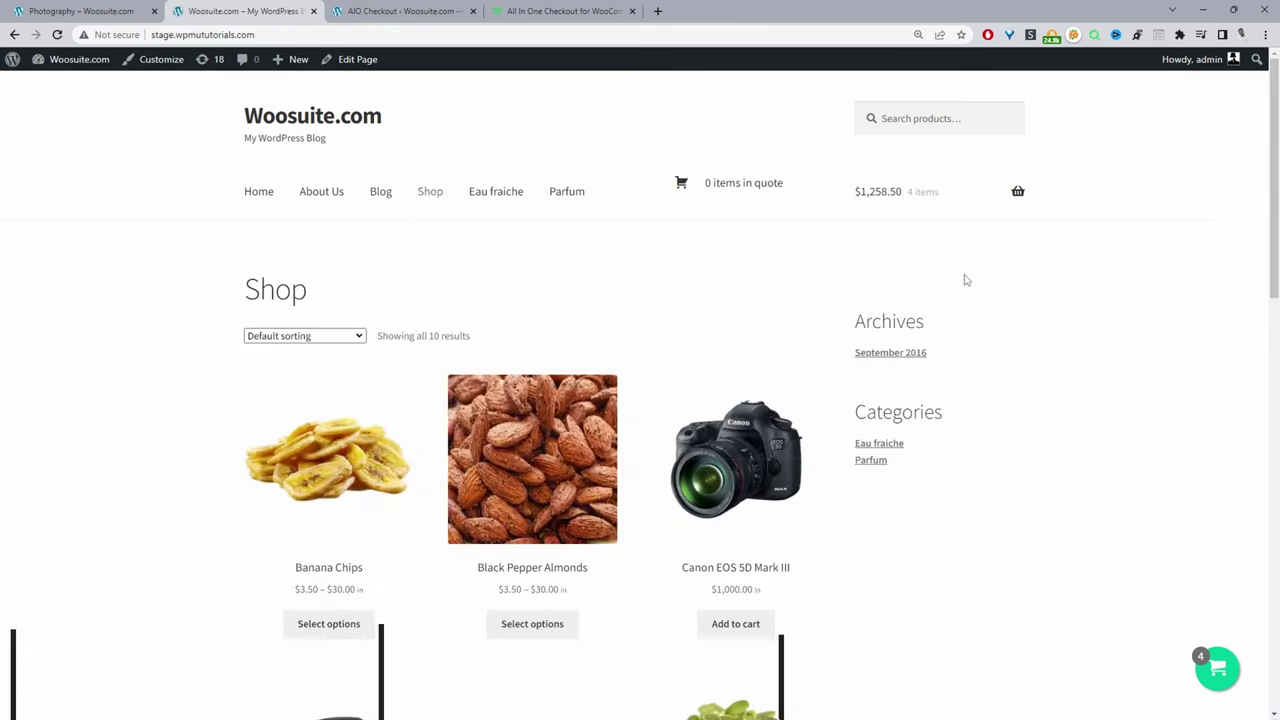
mouse_move(929, 200)
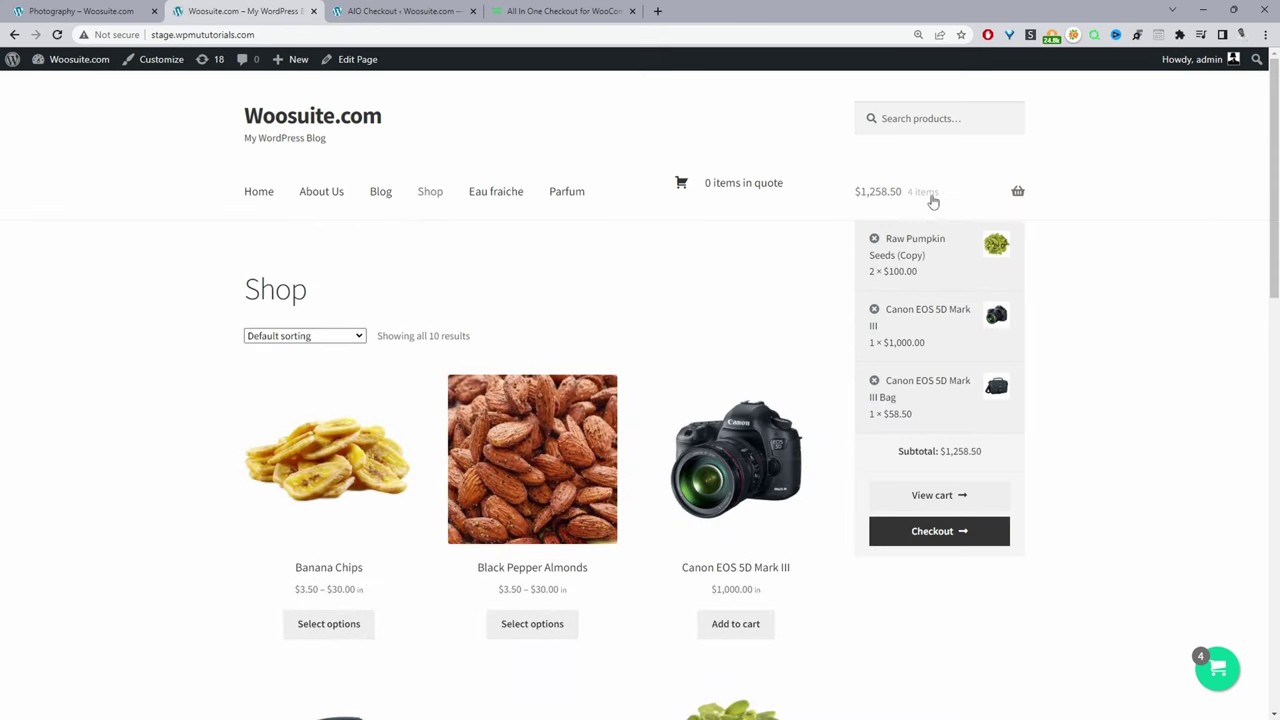
left_click(1006, 200)
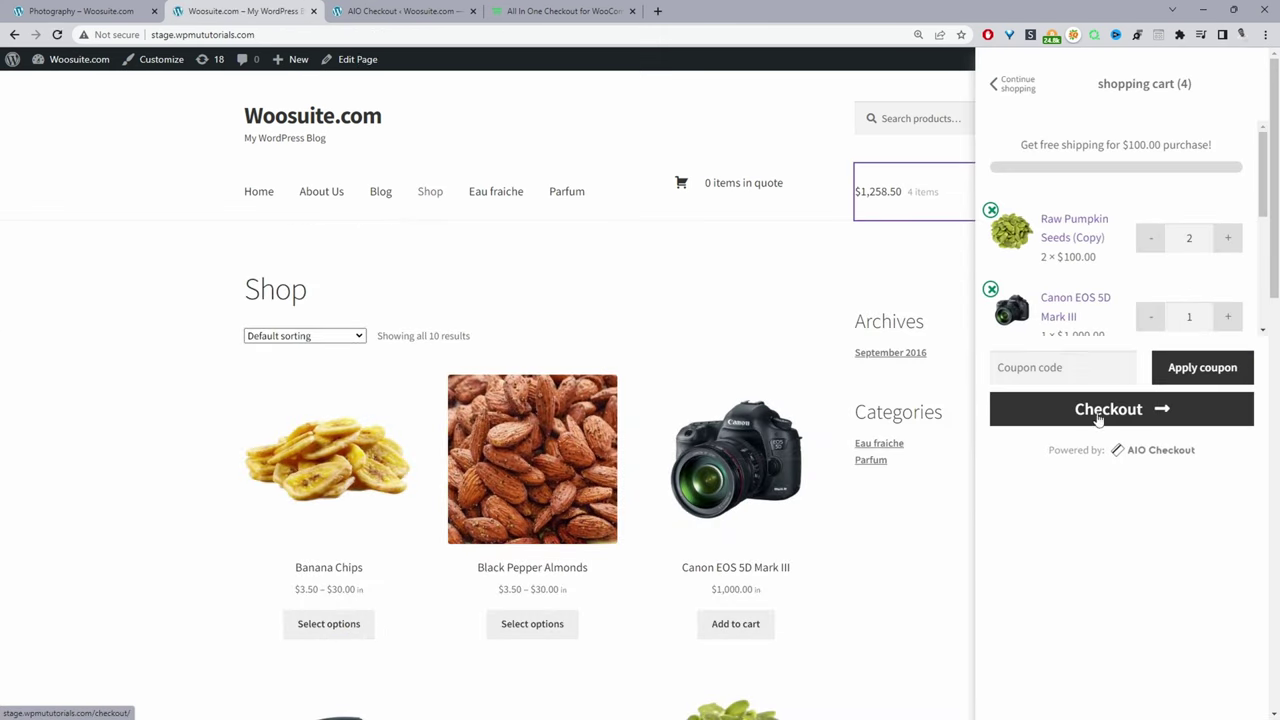
left_click(769, 118)
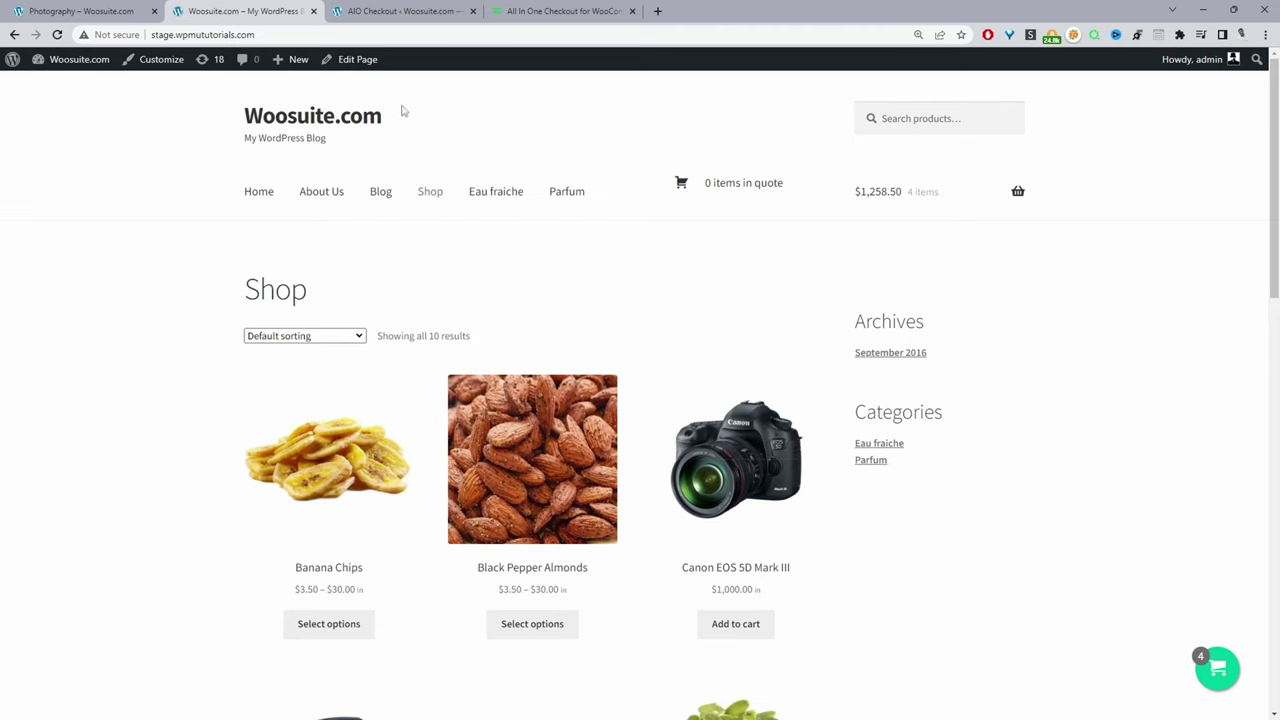
Go to the AIO Checkout admin page and look through the list of all order bumps.
left_click(384, 10)
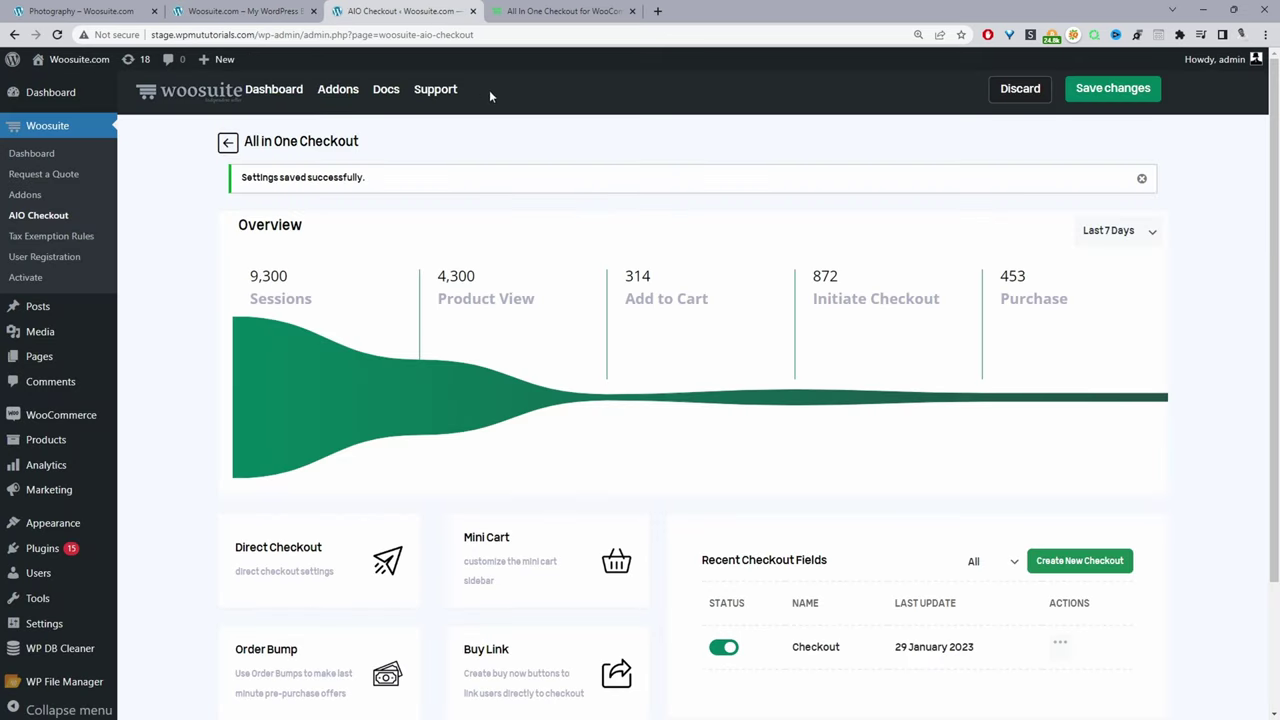
scroll(642, 222, "down", 3)
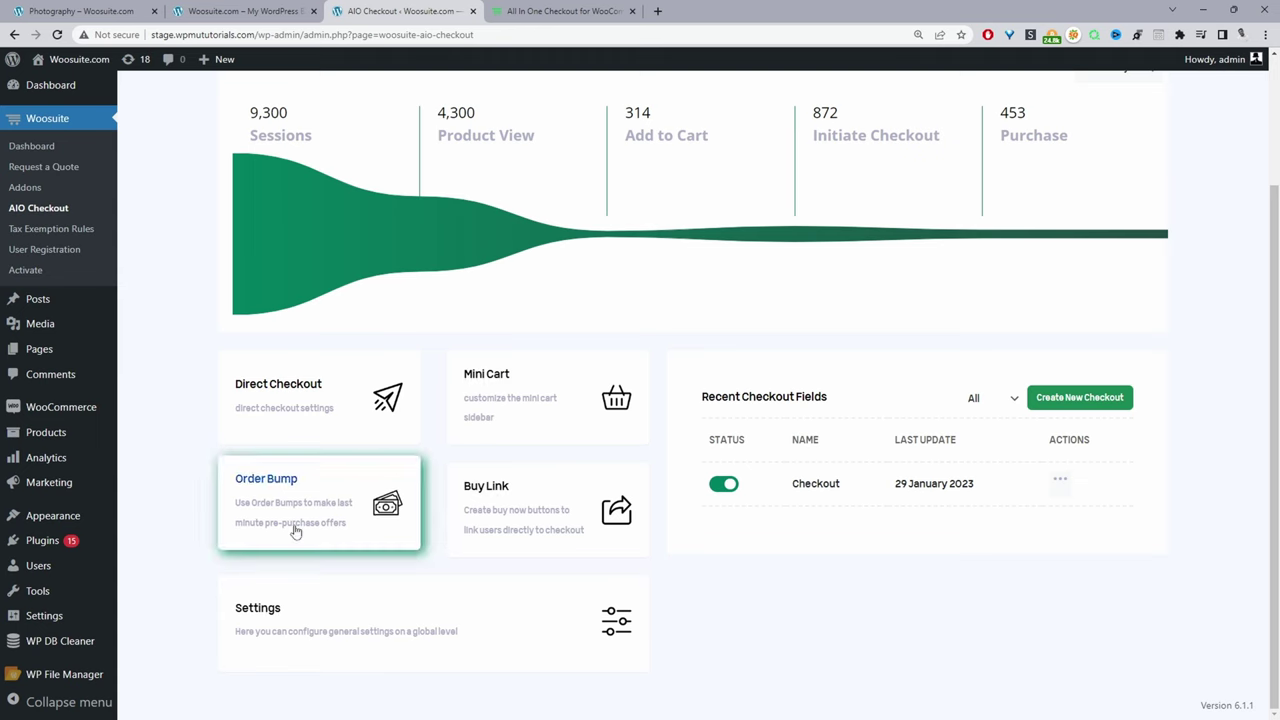
left_click(258, 514)
scroll(714, 408, "down", 3)
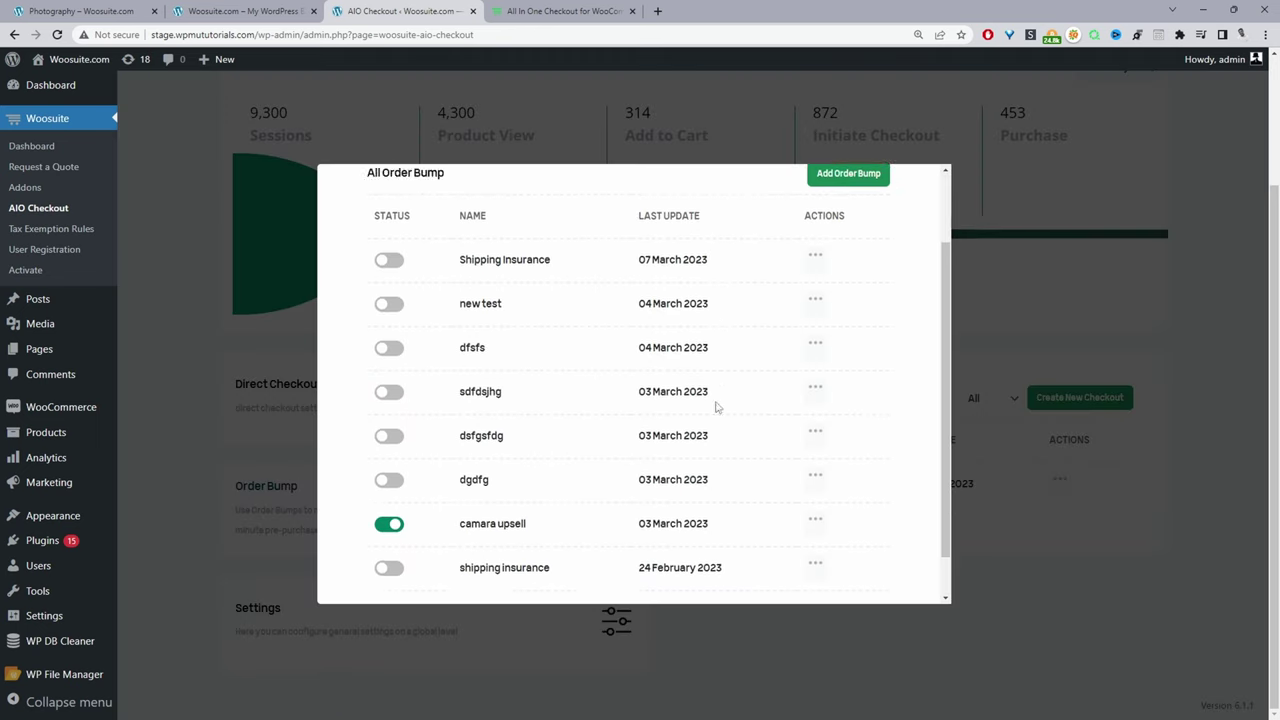
scroll(586, 409, "up", 3)
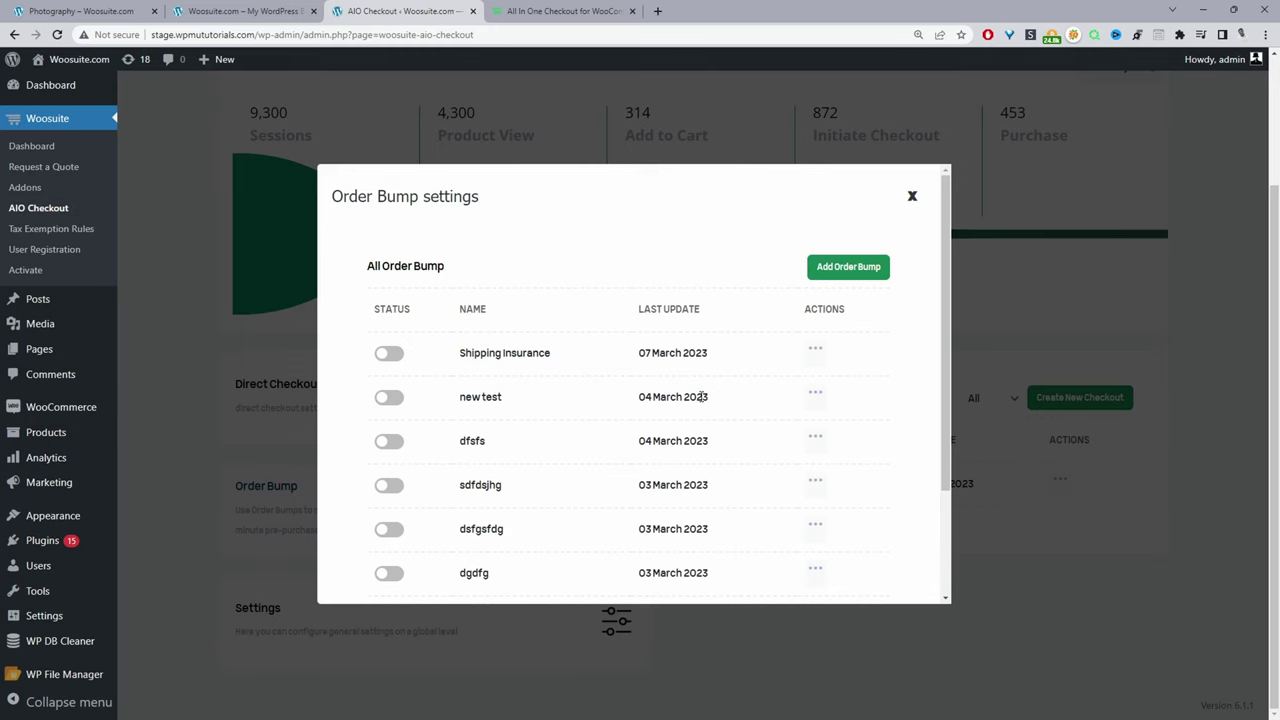
View the new order bump dialog, dismiss it, and open the camara upsell order bump for editing.
left_click(826, 272)
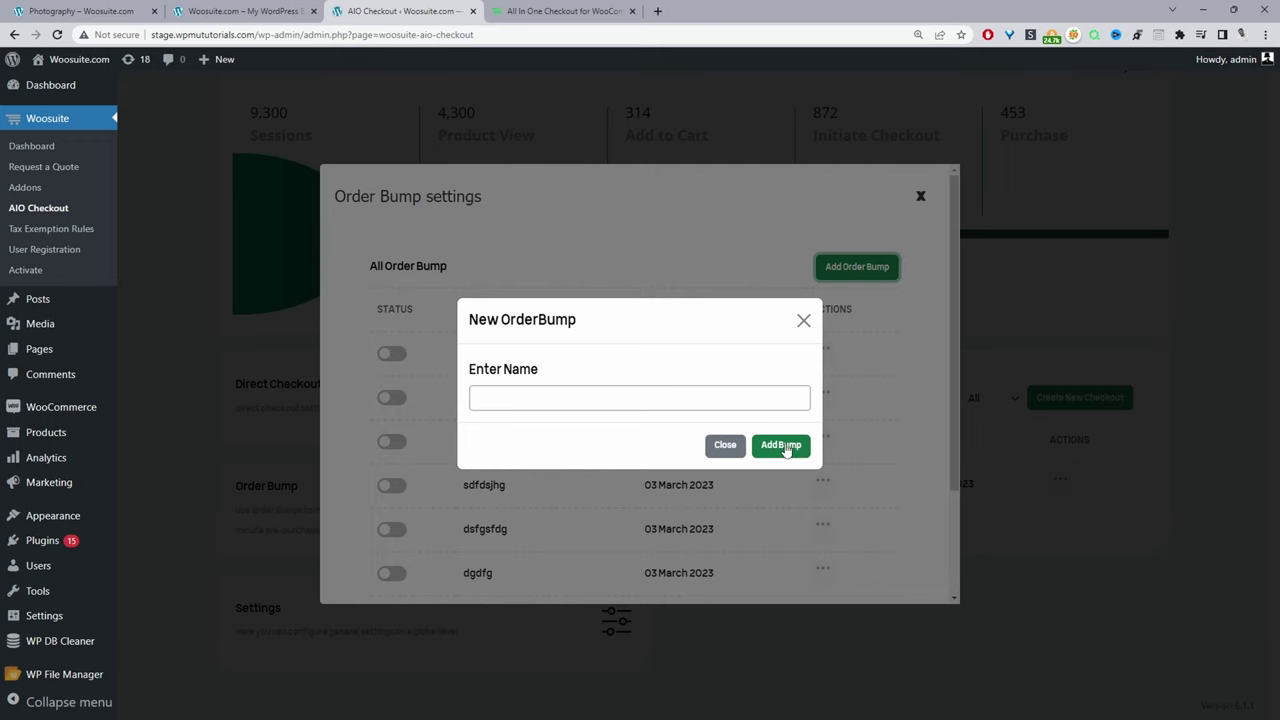
left_click(805, 322)
scroll(709, 346, "down", 3)
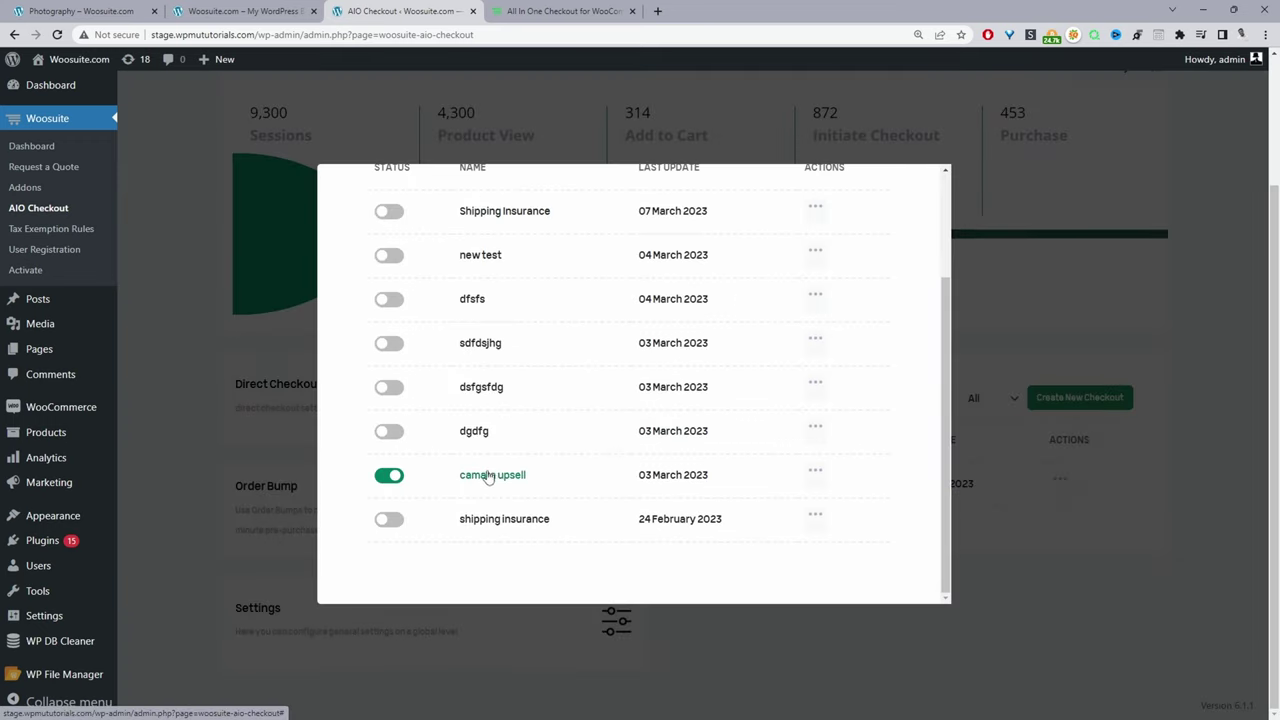
left_click(490, 478)
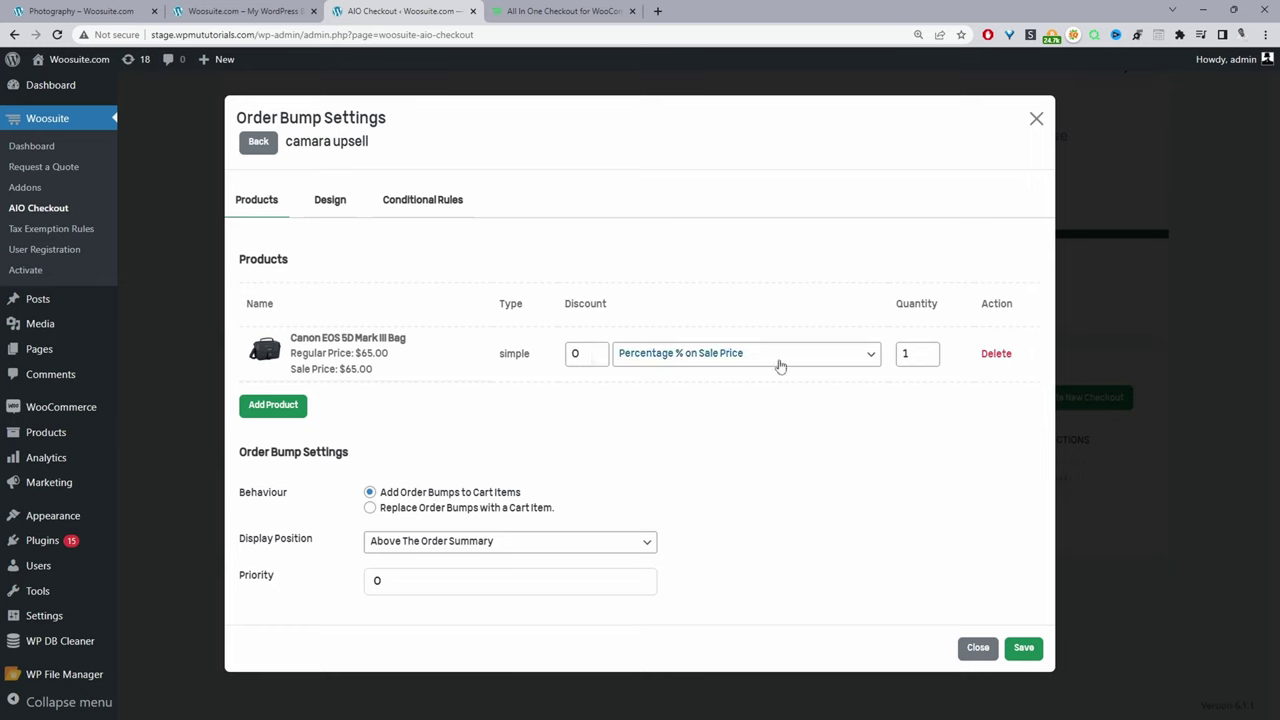
Search the products for "ba" and add Banana Chips - 100G to the camara upsell order bump.
left_click(272, 407)
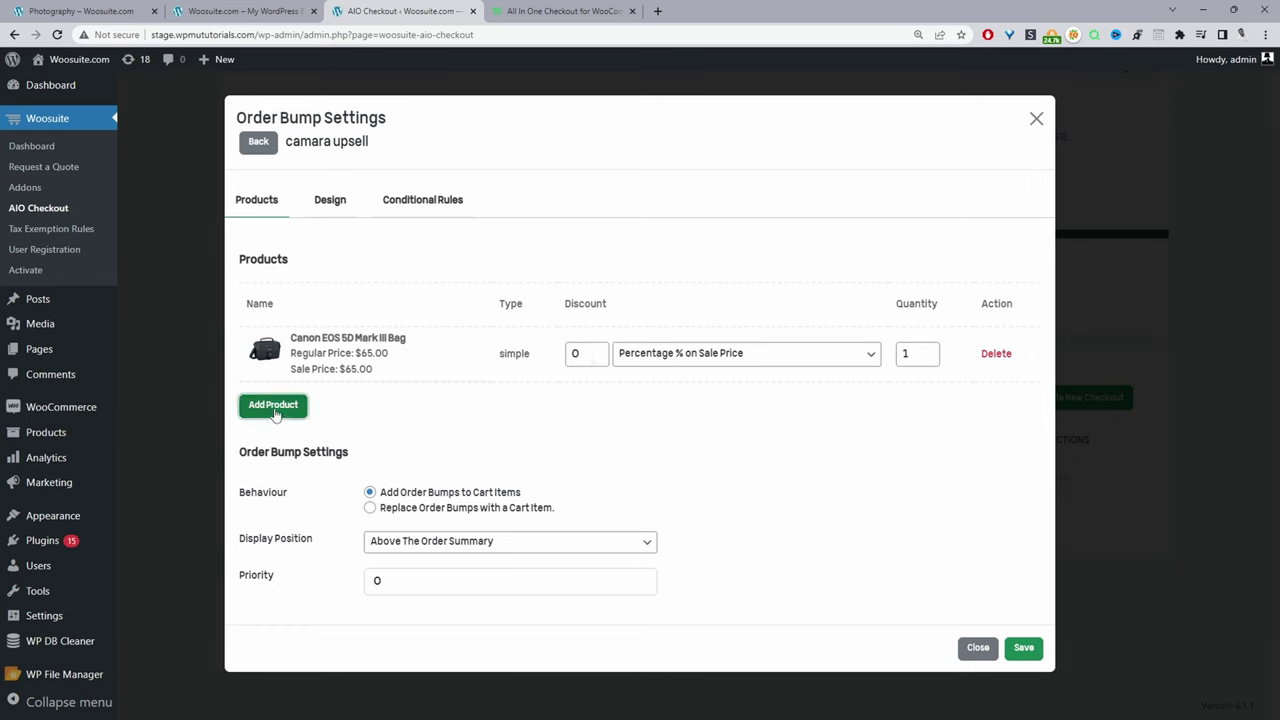
left_click(553, 404)
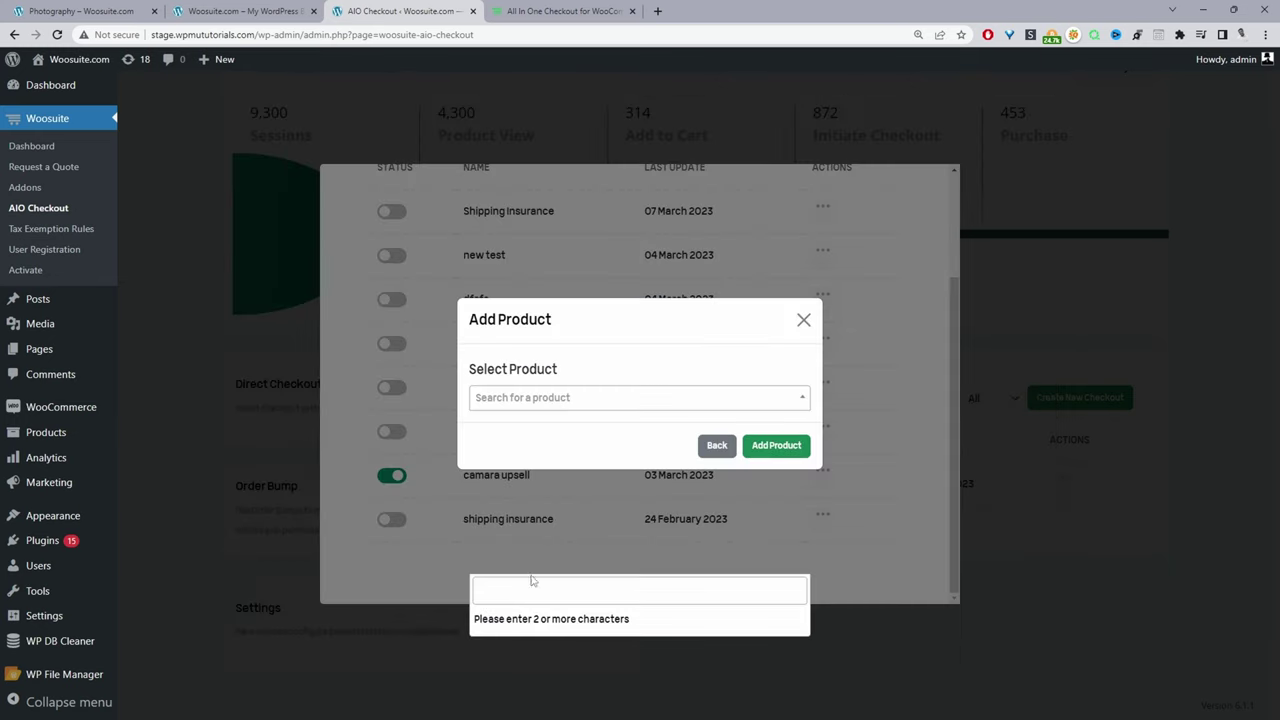
type("ba")
left_click(565, 671)
left_click(776, 445)
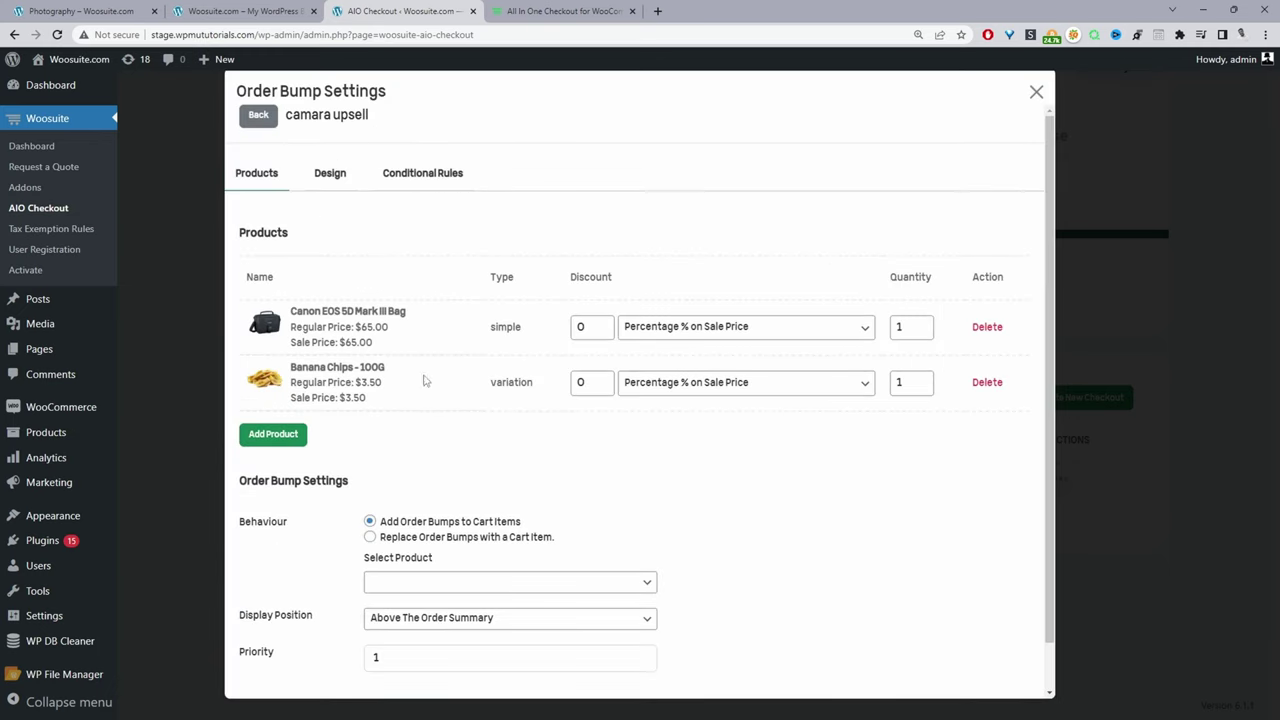
Try a 15 Percentage % on Regular Price discount for Banana Chips - 100G, and delete that product from the order bump.
left_click(682, 388)
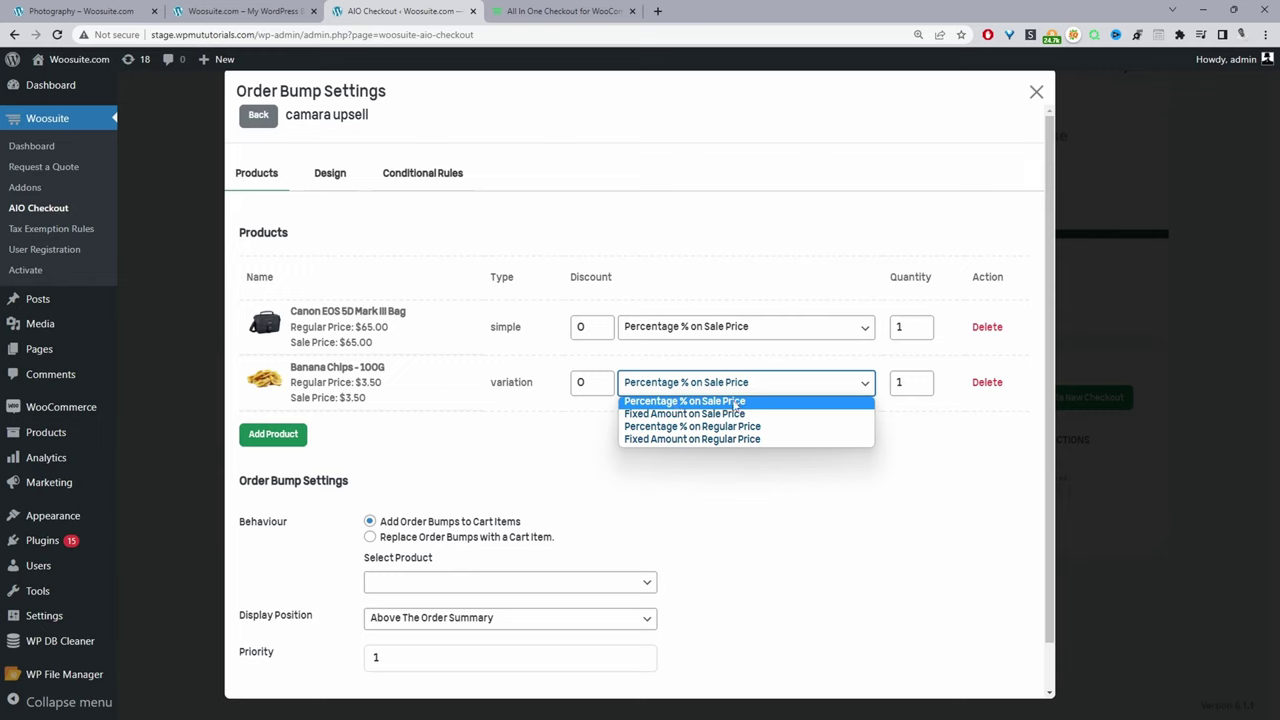
left_click(664, 432)
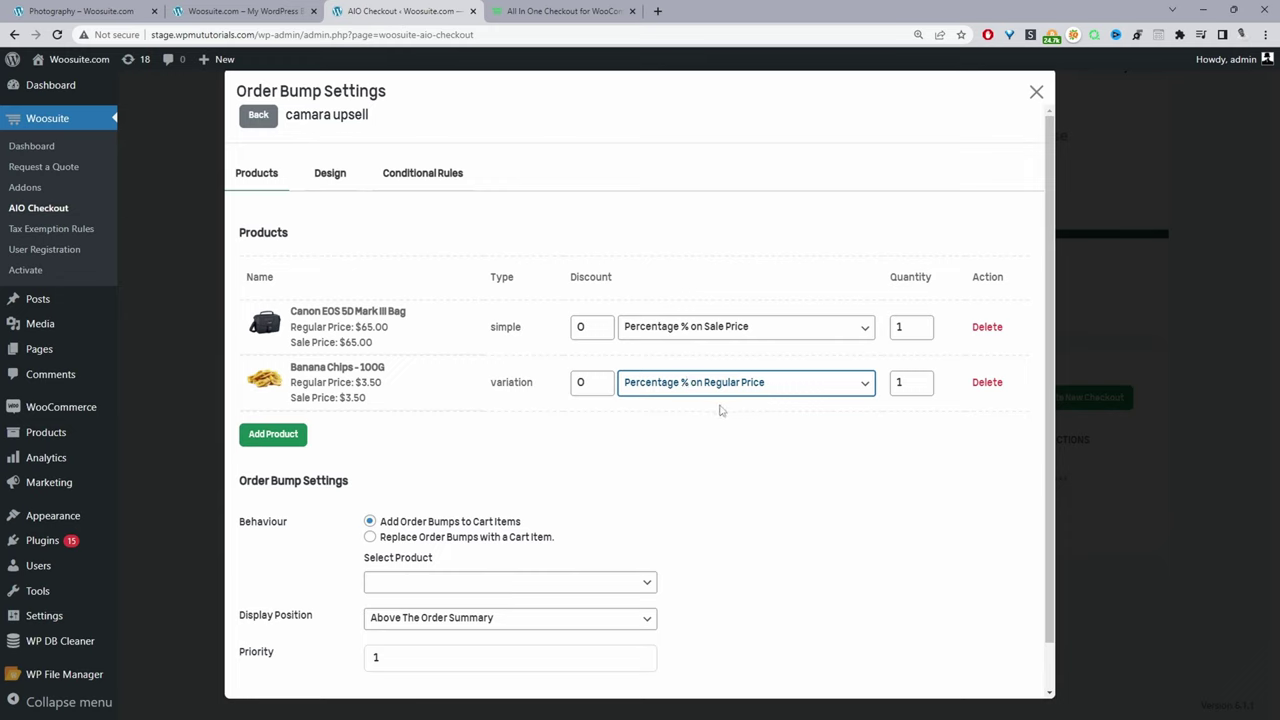
double_click(573, 385)
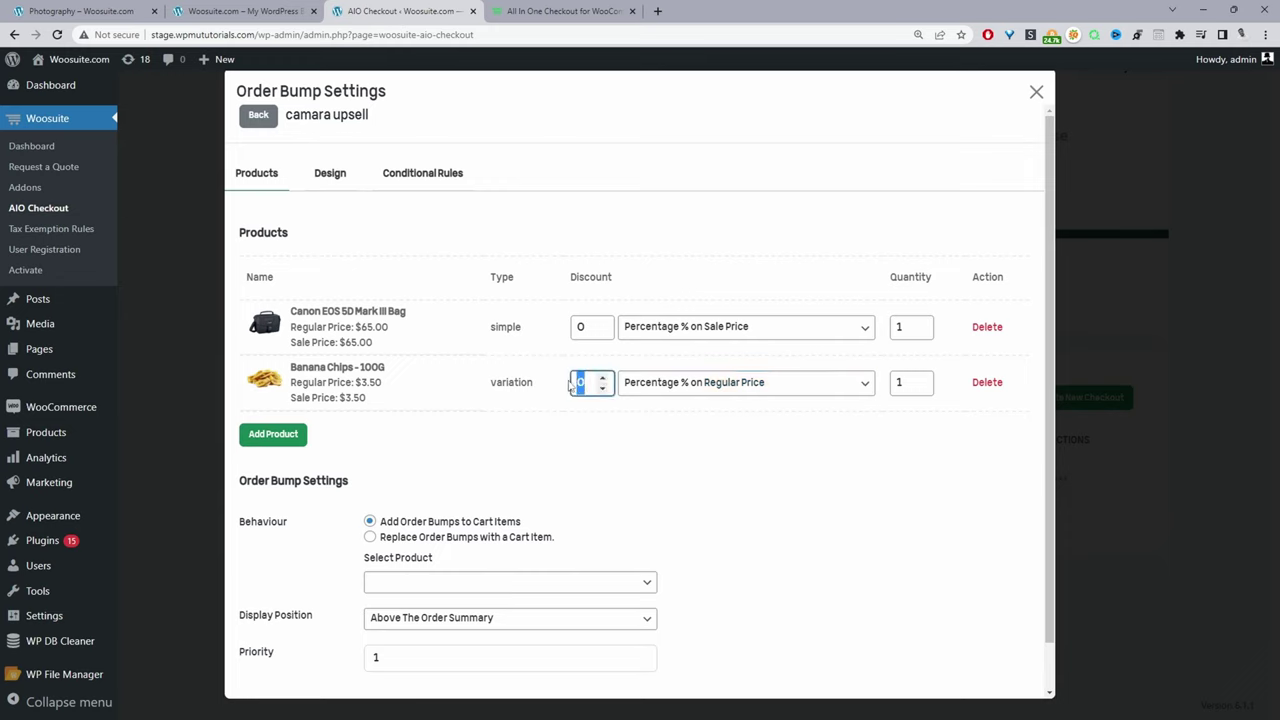
type("15")
left_click(980, 388)
left_click(982, 384)
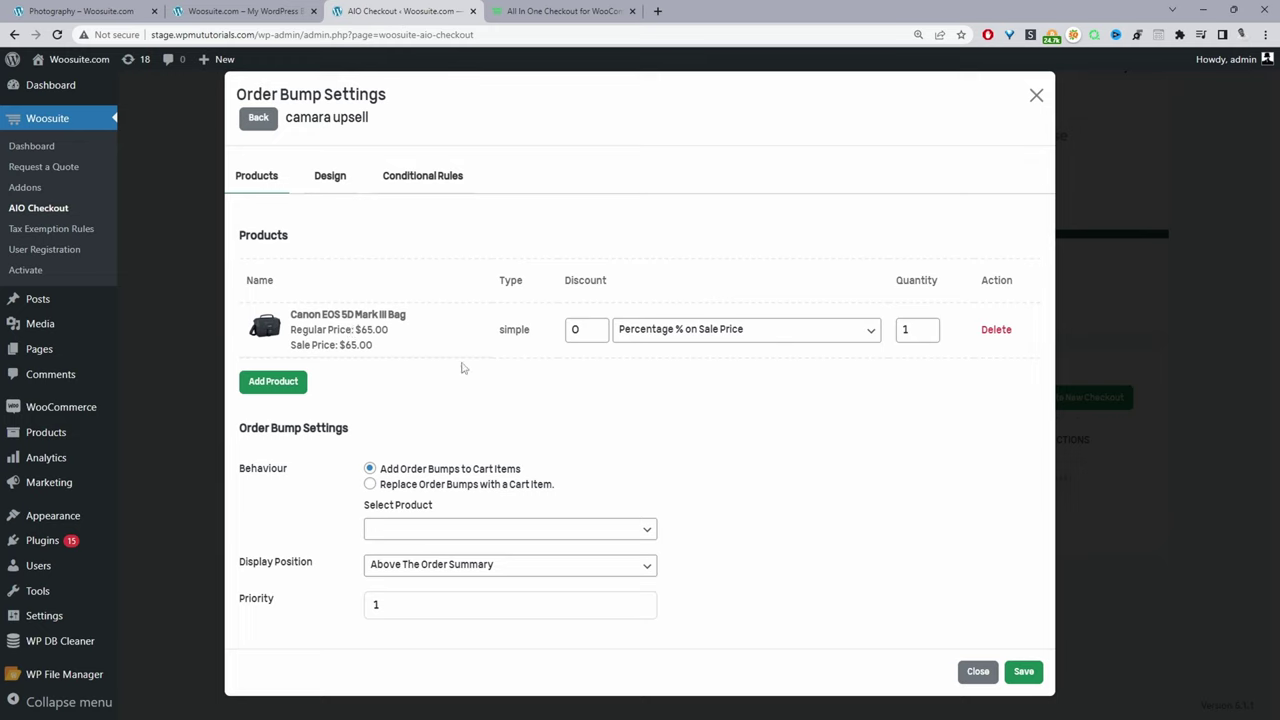
Set the Canon EOS 5D Mark III Bag discount to 10 and use the Add Order Bumps to Cart Items behaviour.
left_click_drag(586, 330, 551, 337)
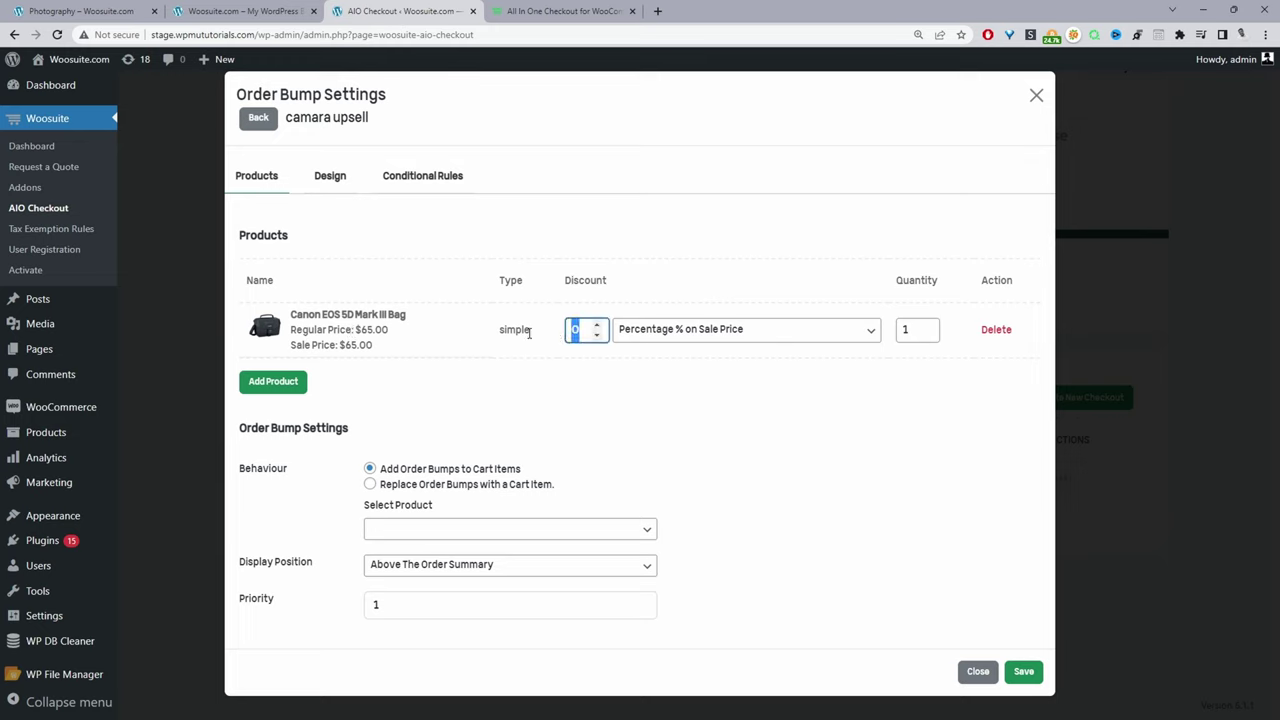
type("1")
left_click(369, 468)
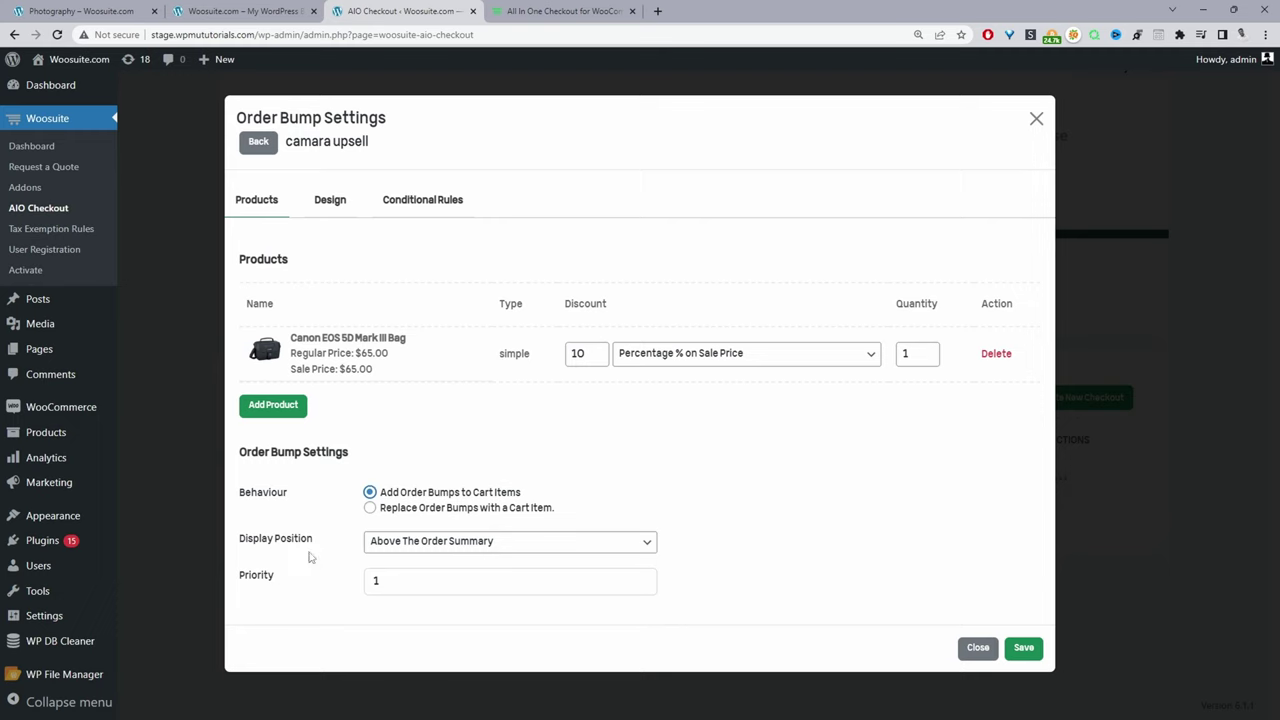
Examine the order bump's display position options and its priority field.
left_click(401, 545)
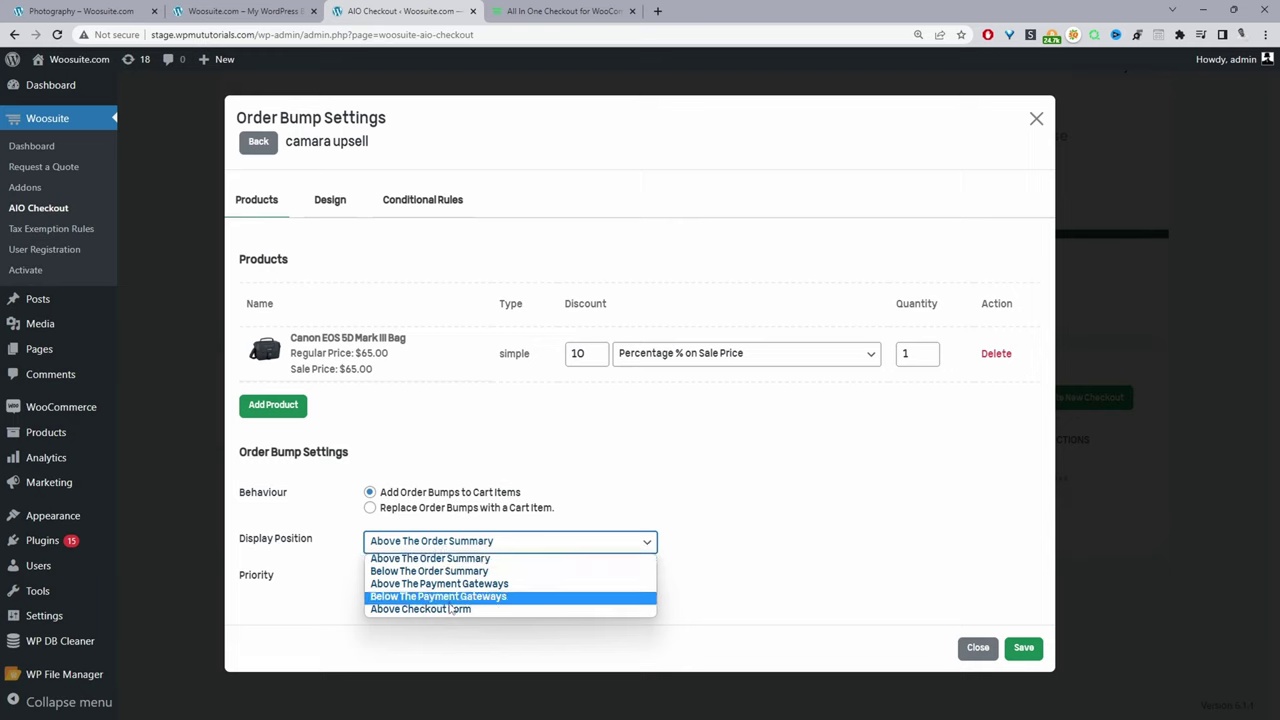
left_click(786, 564)
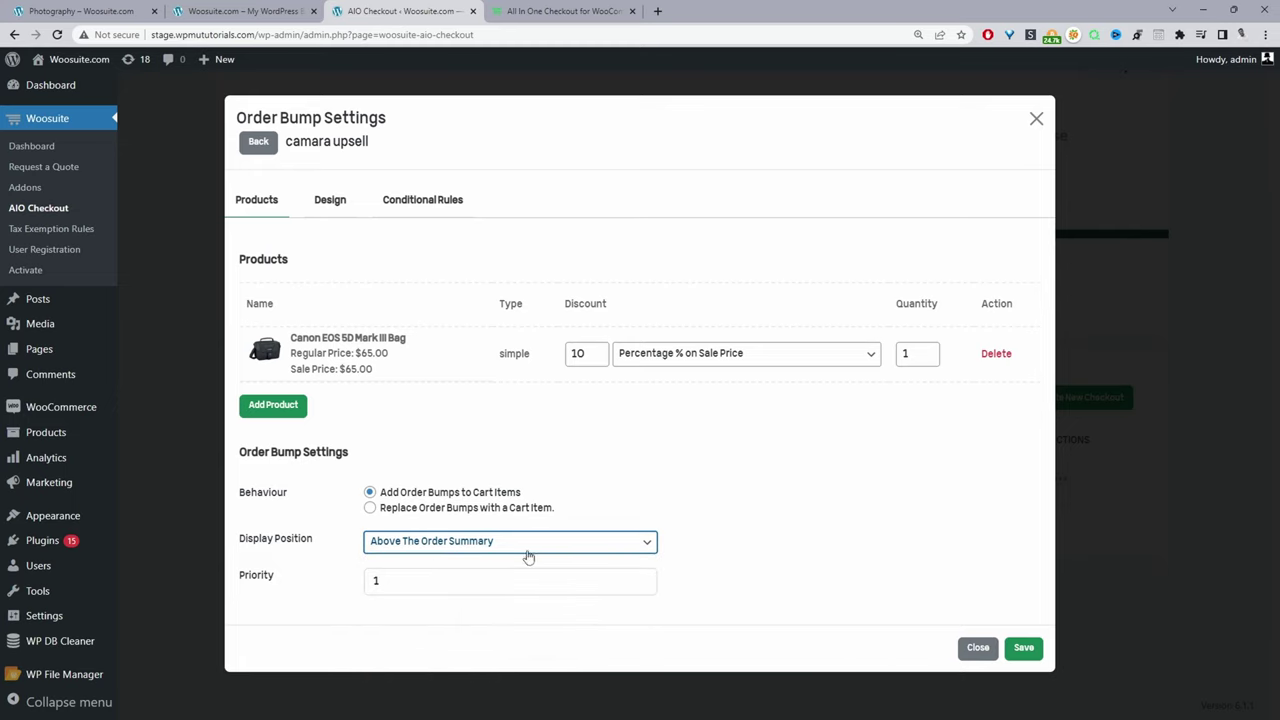
double_click(394, 586)
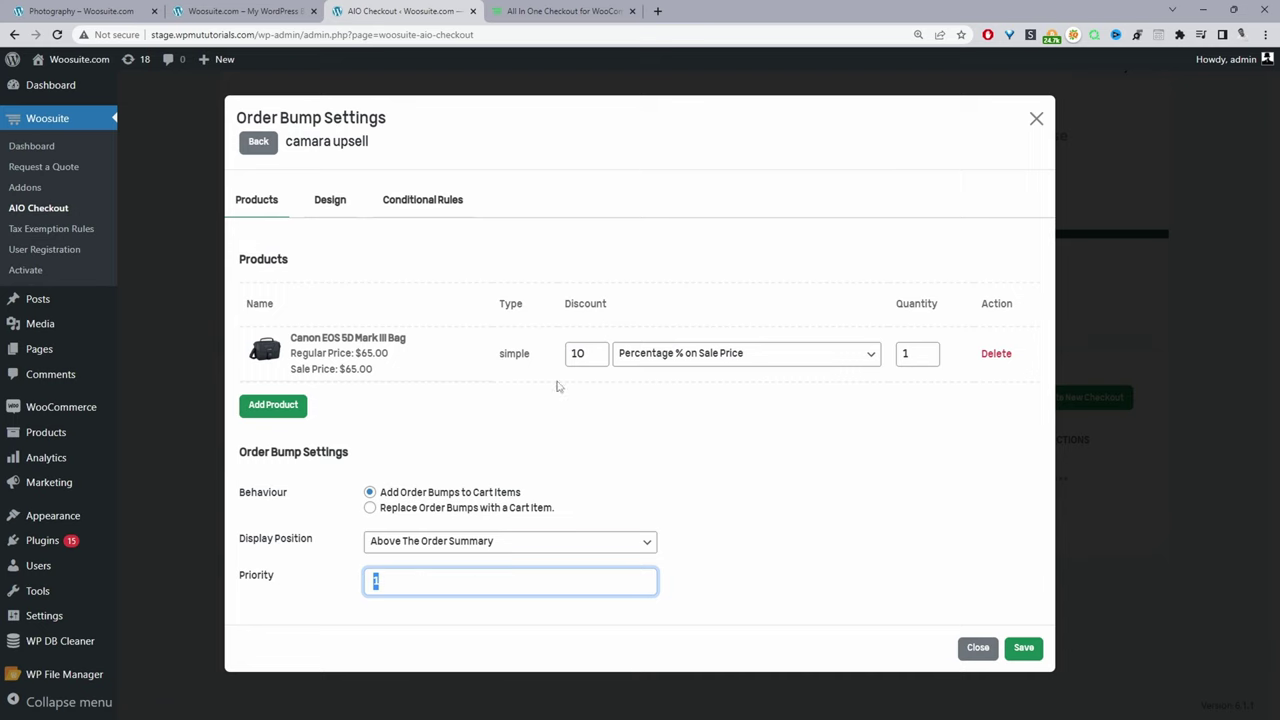
In the order bump's design settings, set the Canon bag's title to {title}.
left_click(309, 218)
left_click(332, 204)
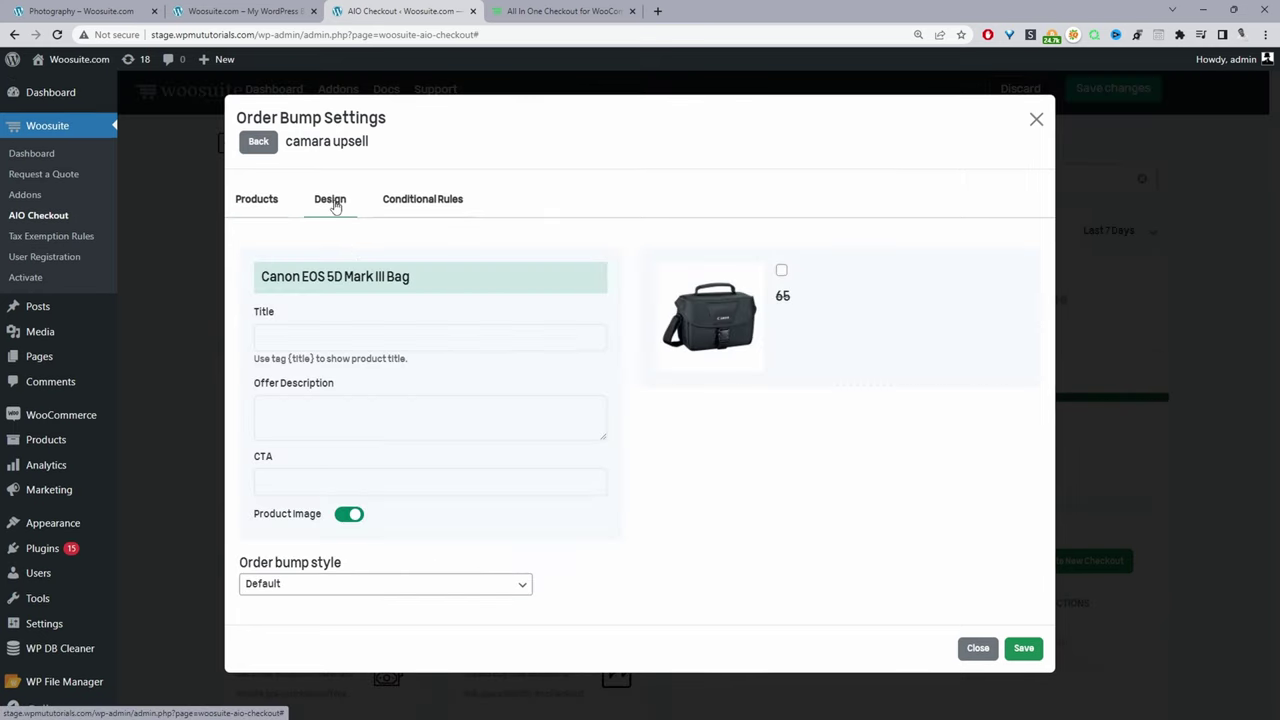
left_click(276, 340)
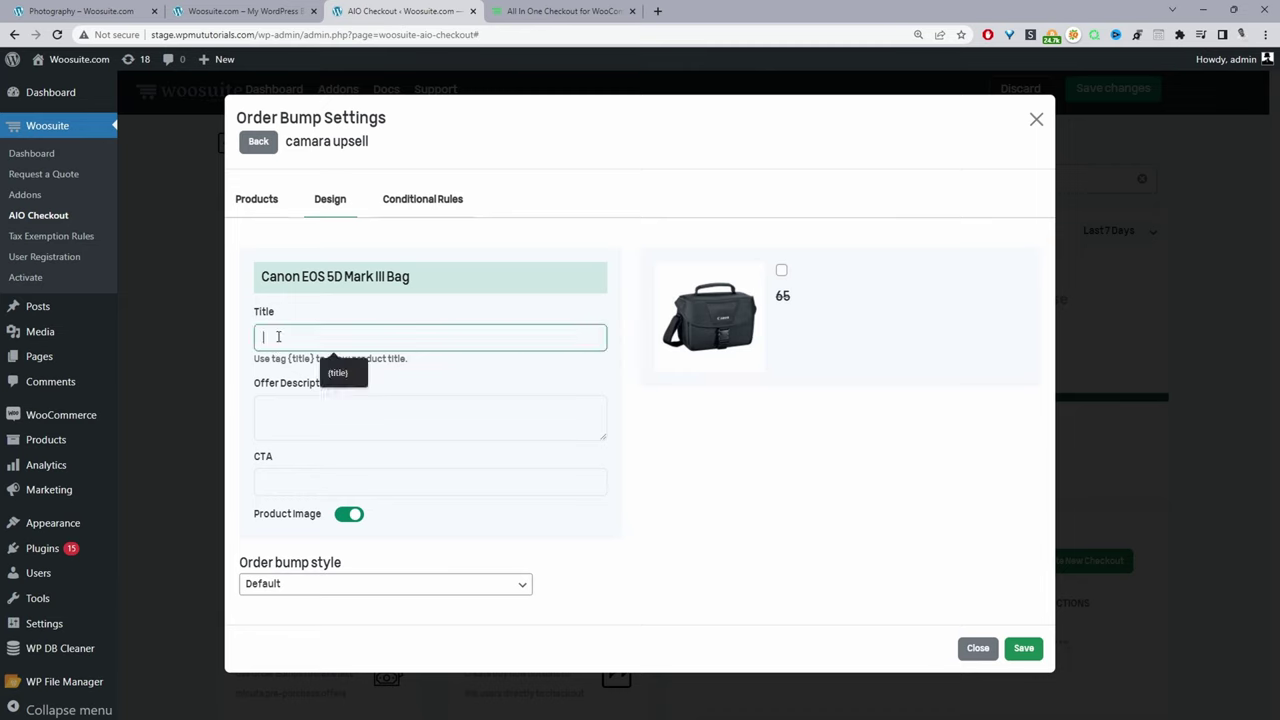
type("{title}")
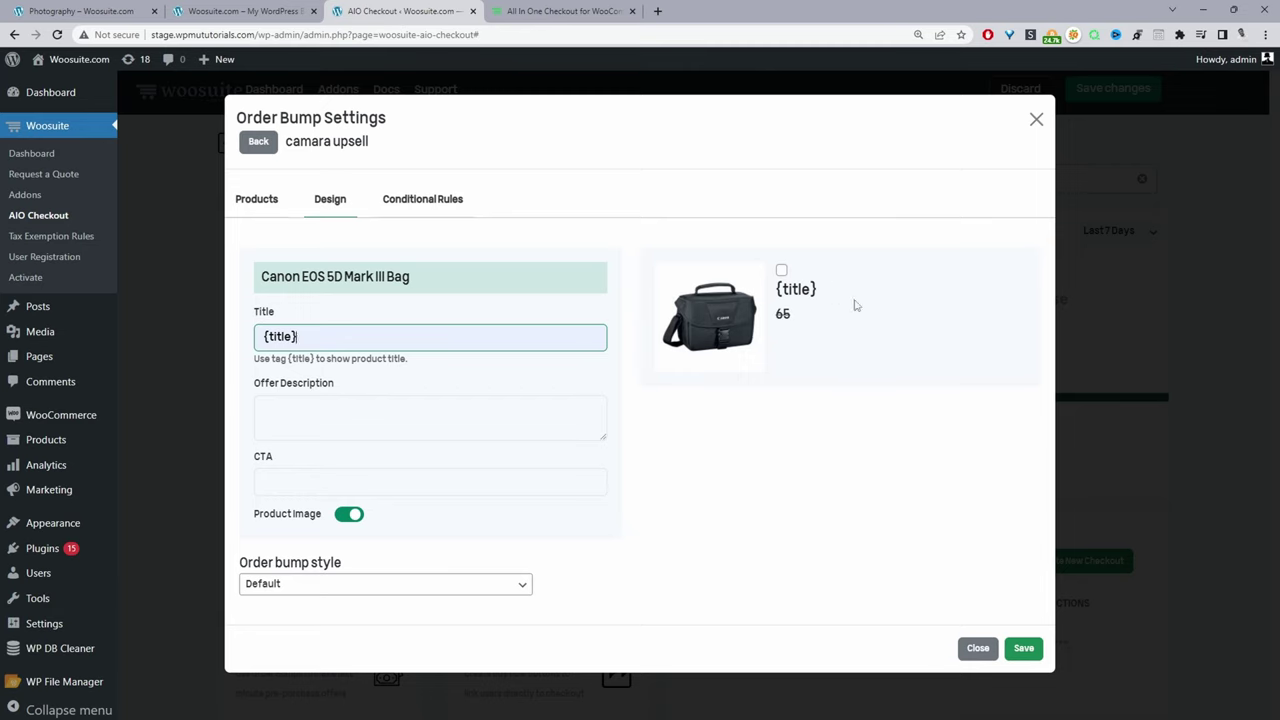
Enter the offer description "Protect you new camera with our state of the art travel bad, now 15% off!".
left_click(368, 410)
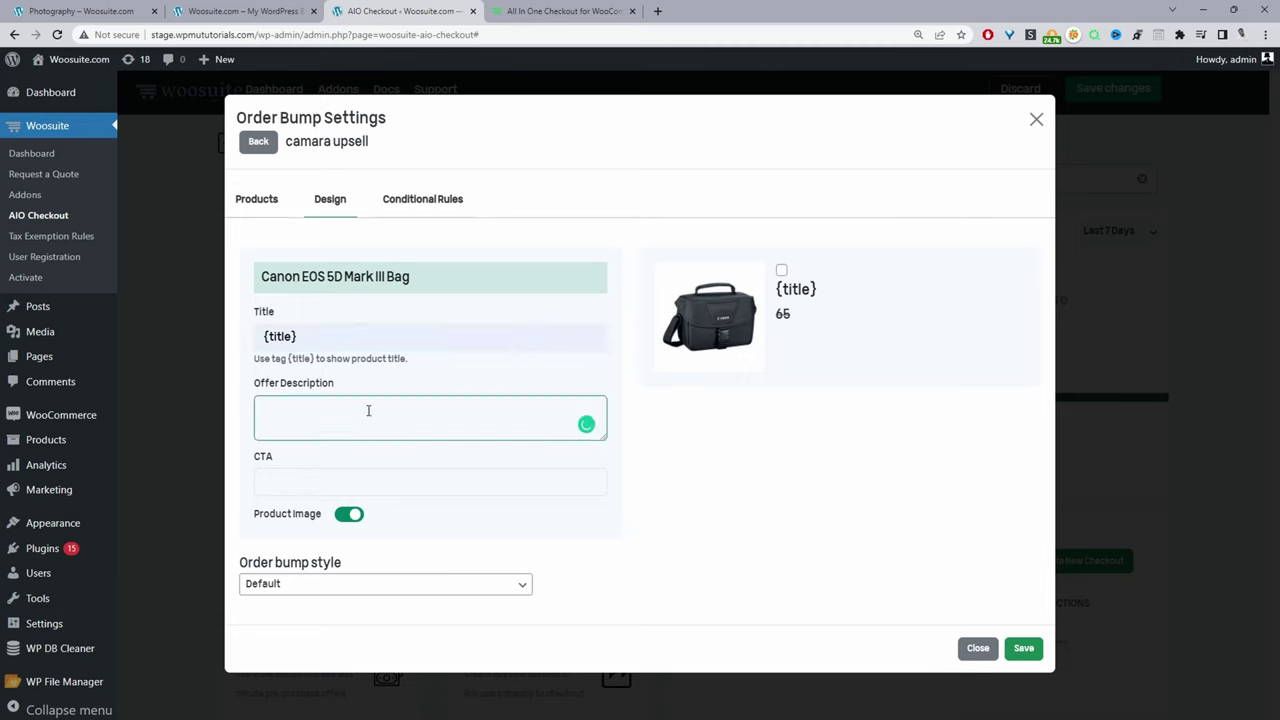
type("shfxlgknfdlk")
key("ctrl+a")
type("Protect you new camera with our state of the art travel bad, now 15% off!")
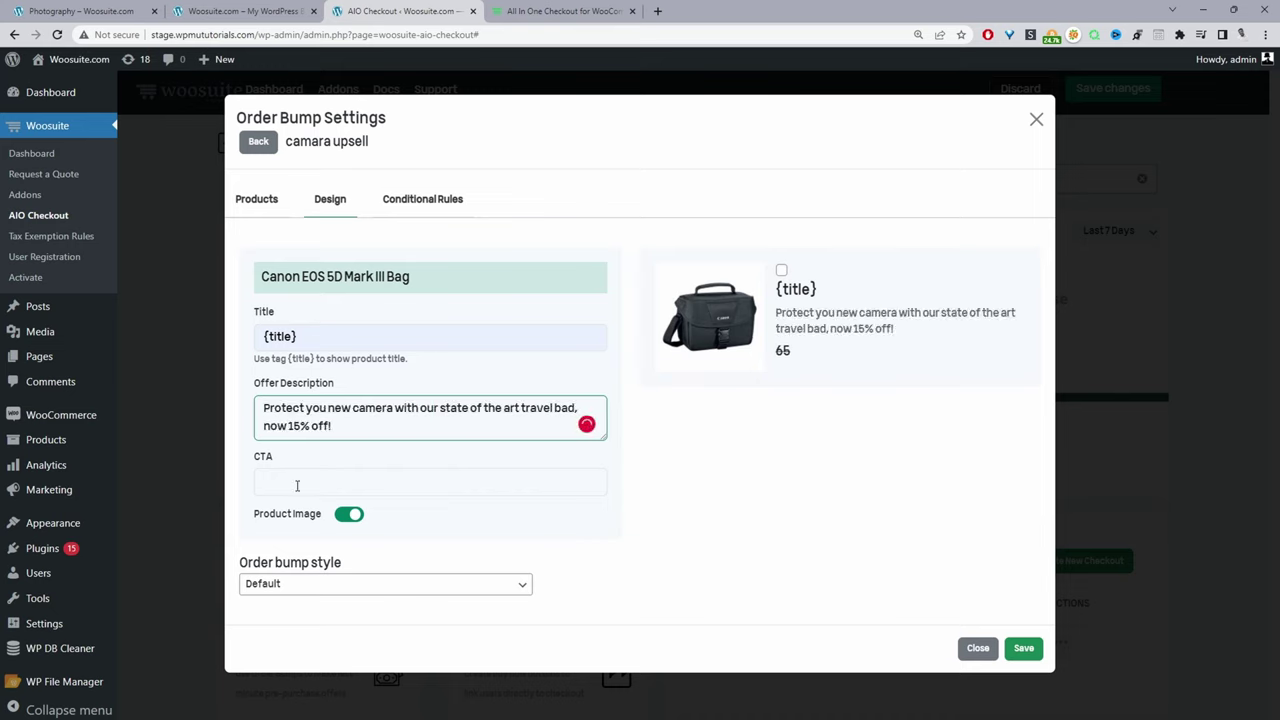
Set the order bump's CTA text to "Yes! Add this to my order".
left_click(297, 484)
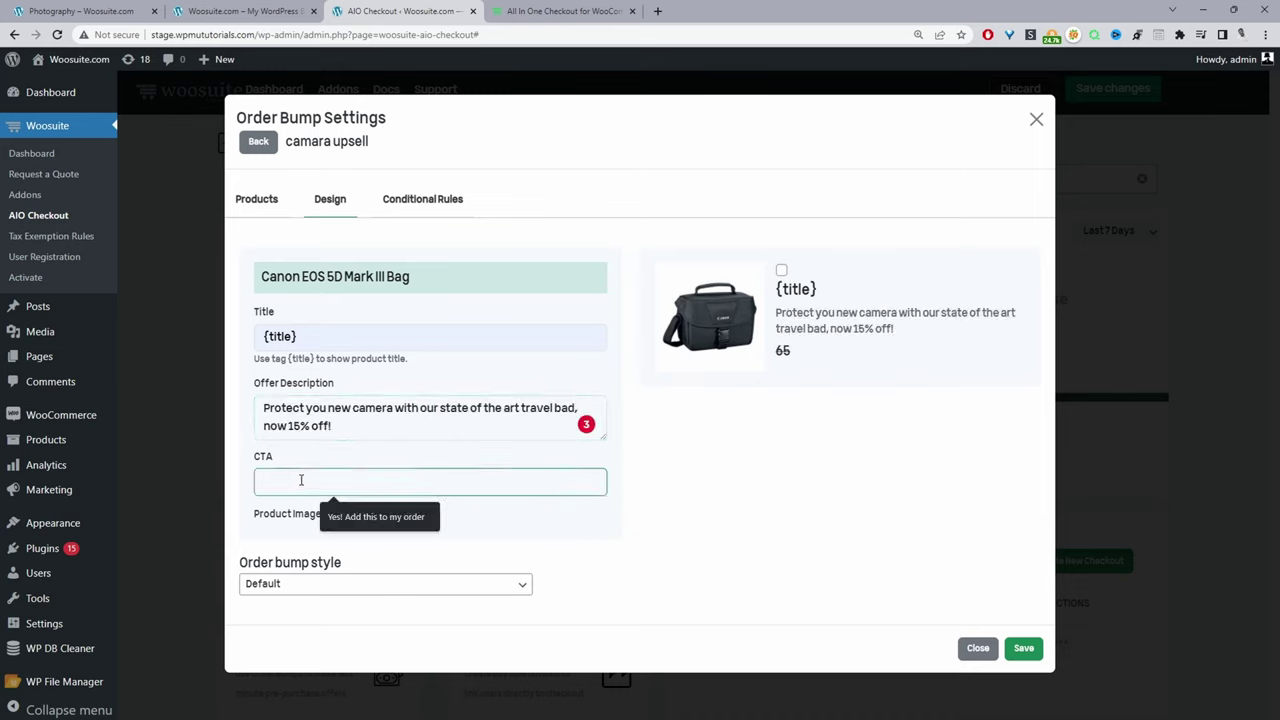
key("Down")
key("Return")
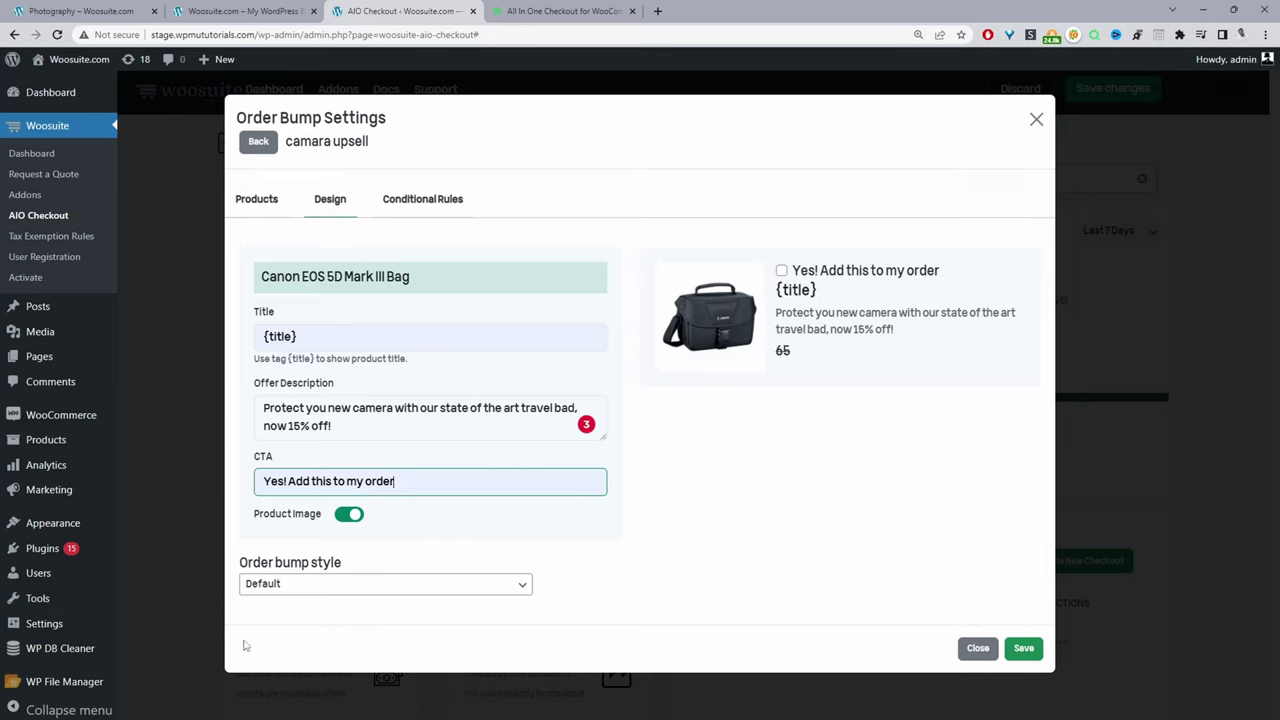
Try the Notification order bump style and return to Default, and switch the product image off and back on.
left_click(314, 588)
left_click(305, 614)
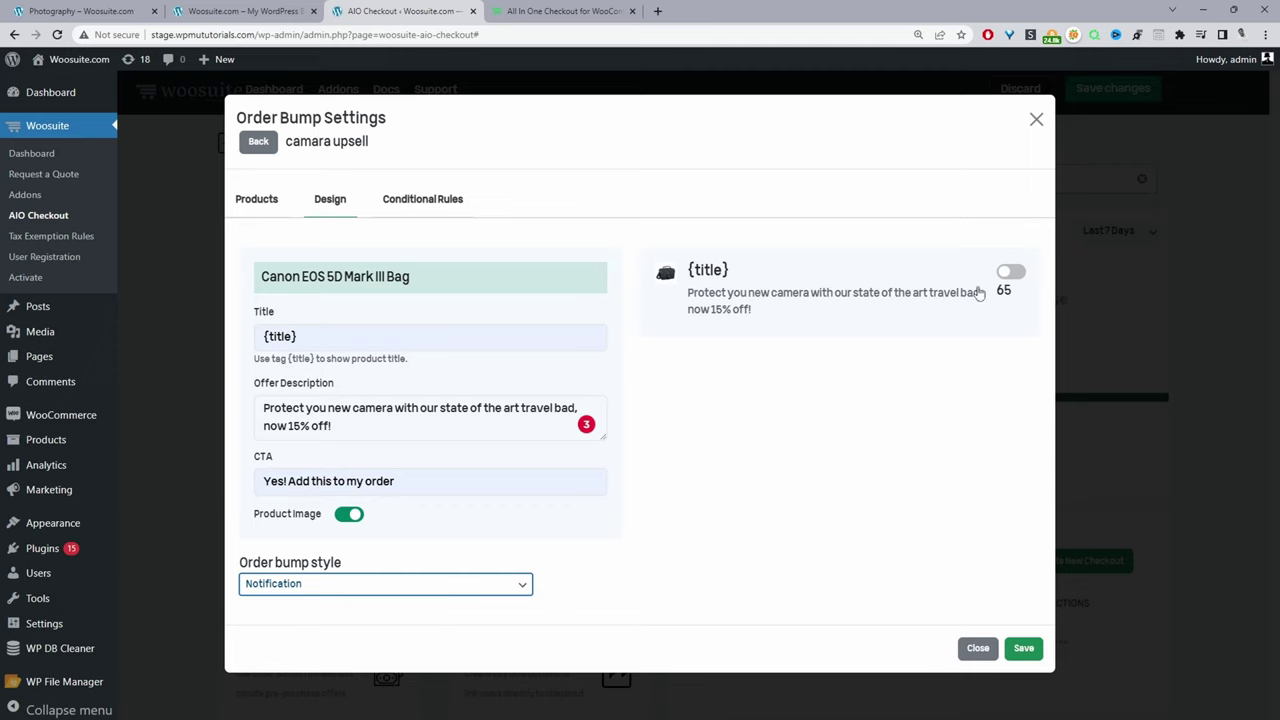
left_click(302, 584)
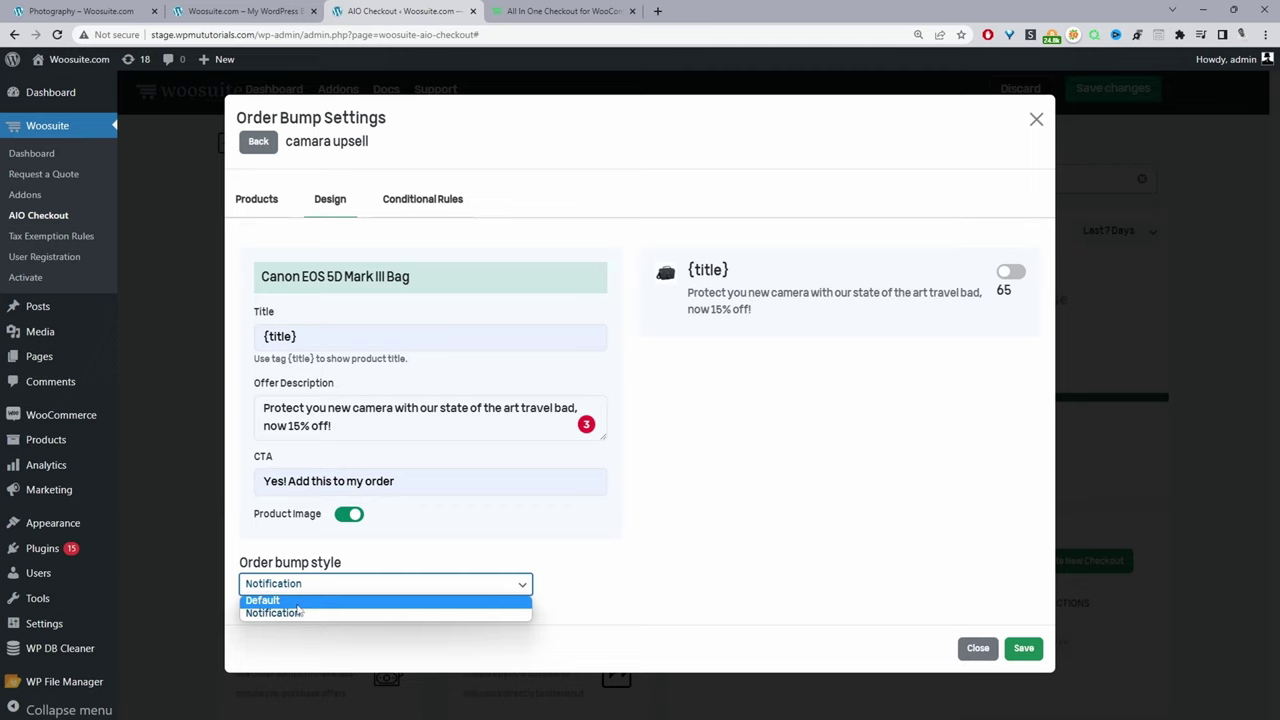
left_click(298, 602)
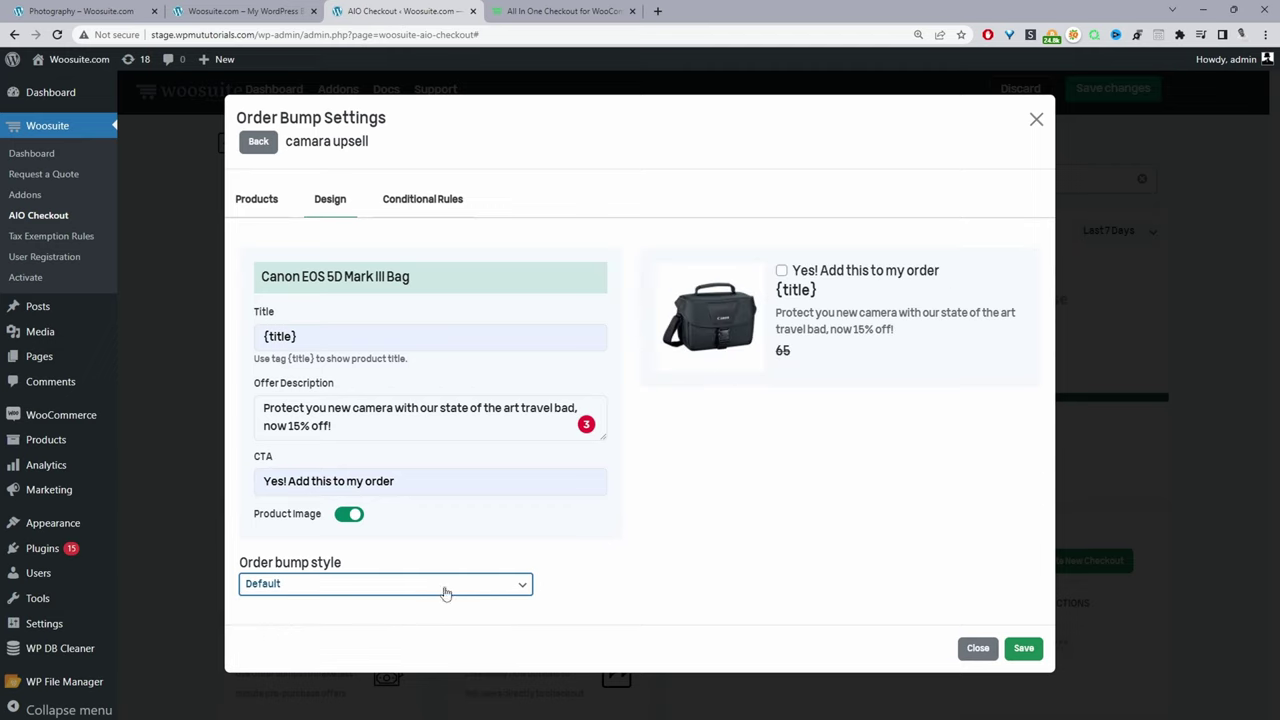
left_click(352, 516)
left_click(348, 516)
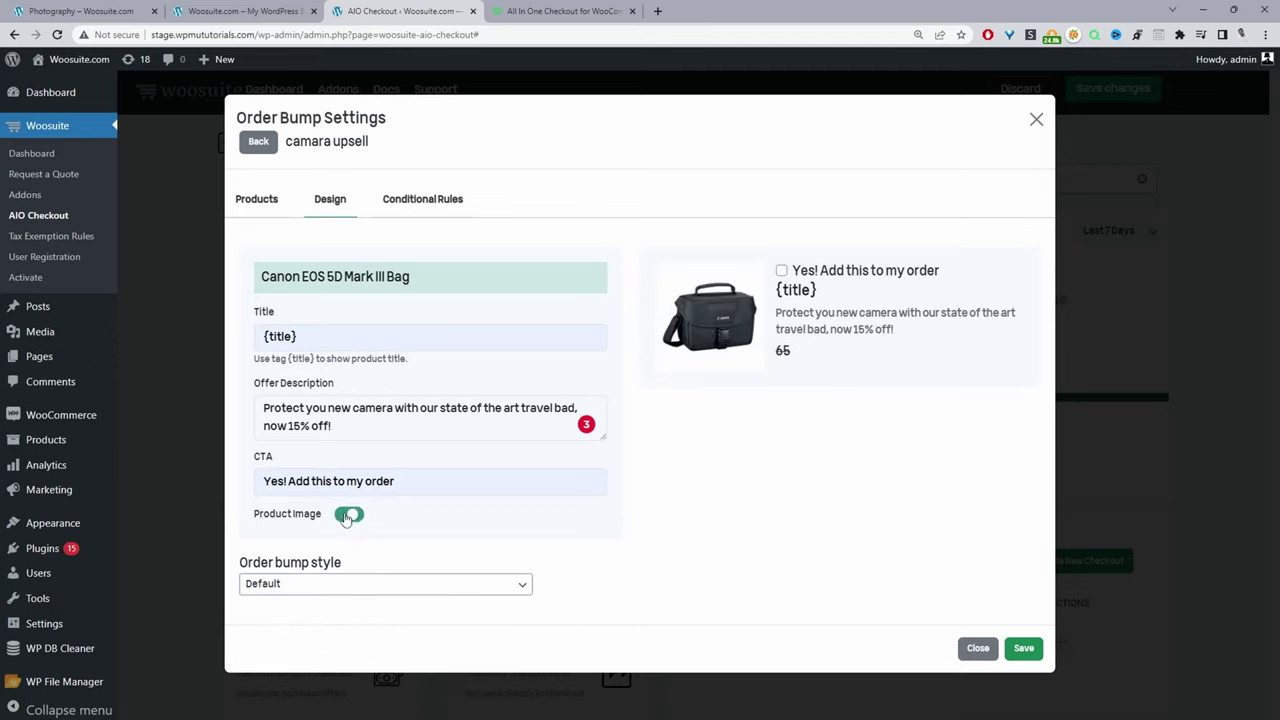
Review the trigger options in the order bump's conditional rules, keep Cart Category(s) with "matches any of", and save the order bump.
left_click(420, 200)
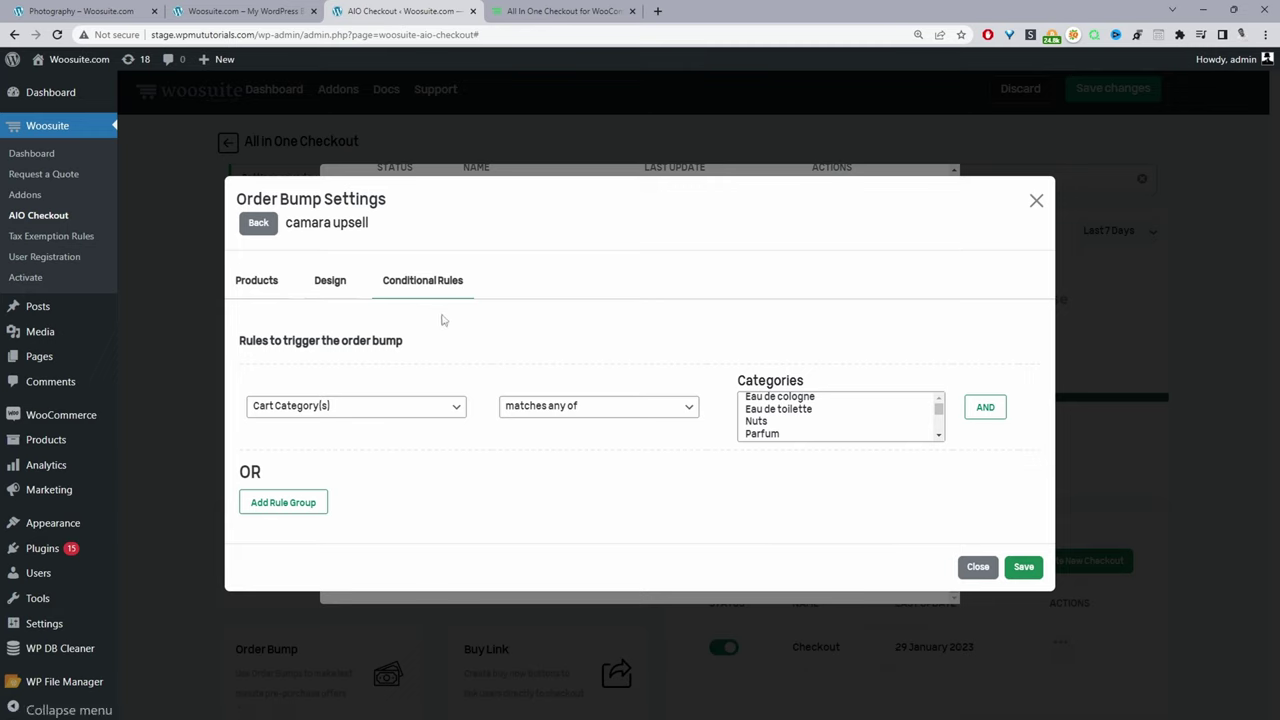
left_click(369, 414)
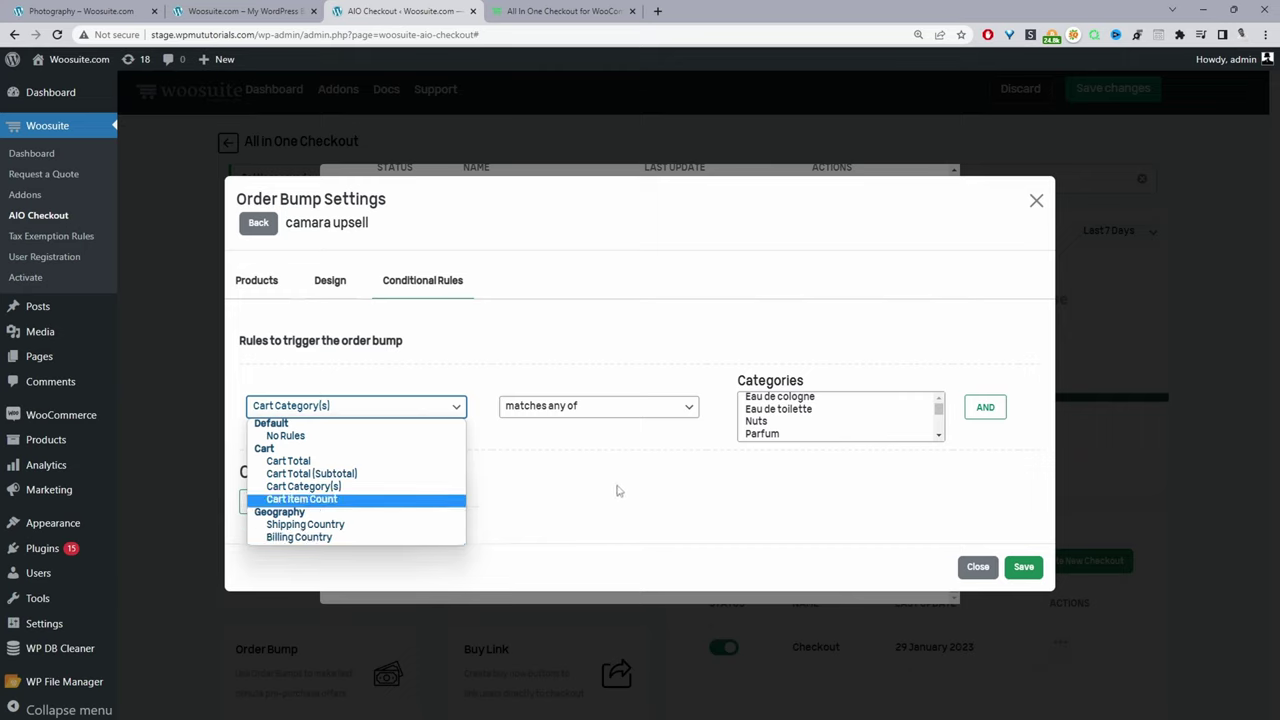
left_click(300, 409)
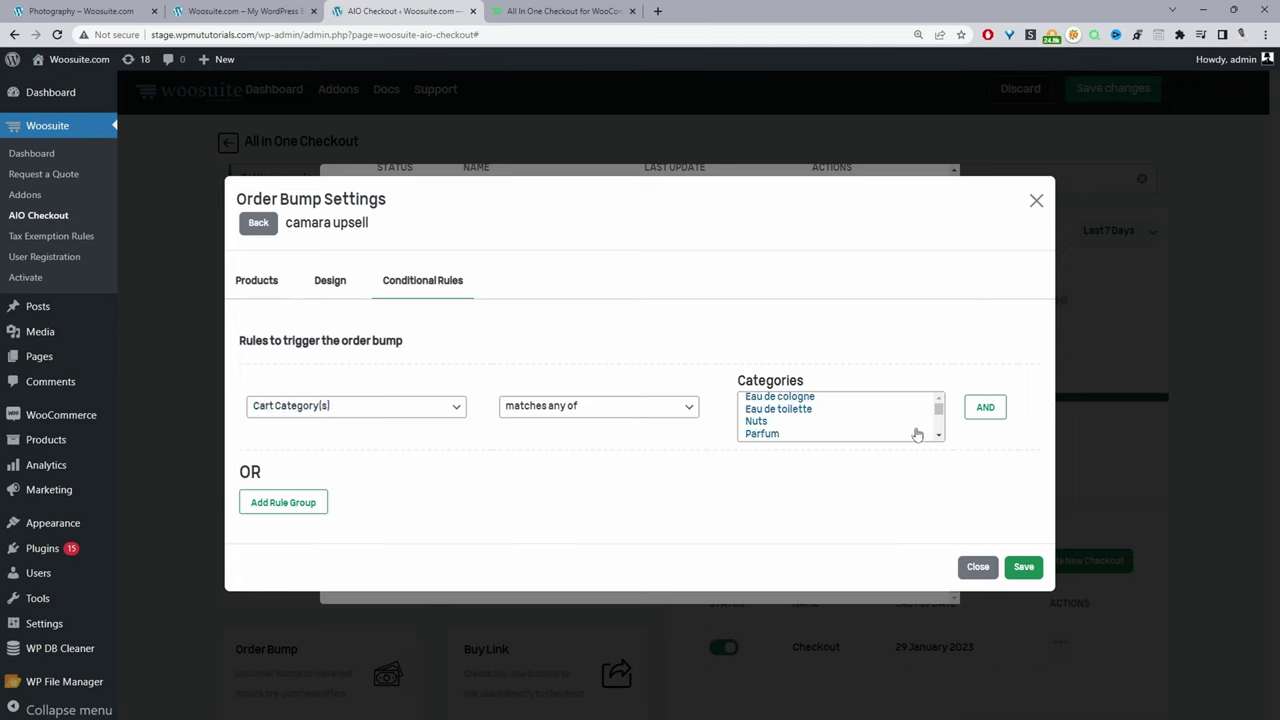
scroll(900, 435, "down", 3)
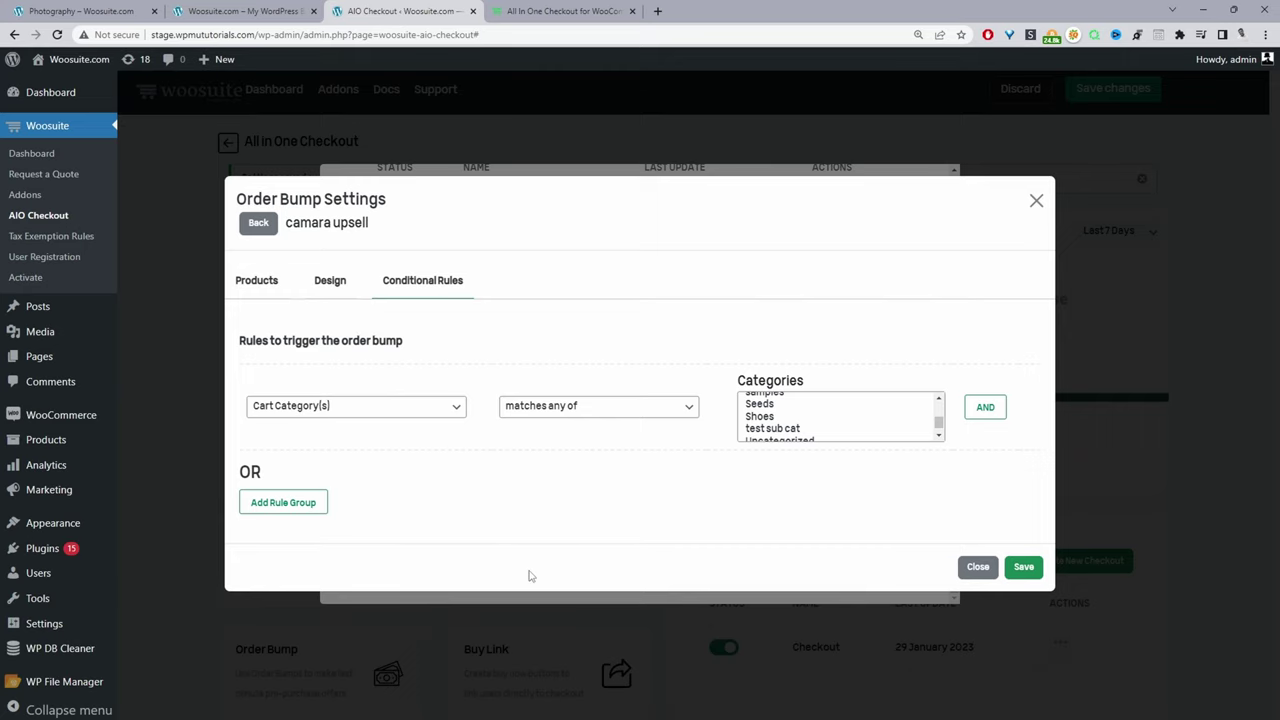
left_click(1025, 569)
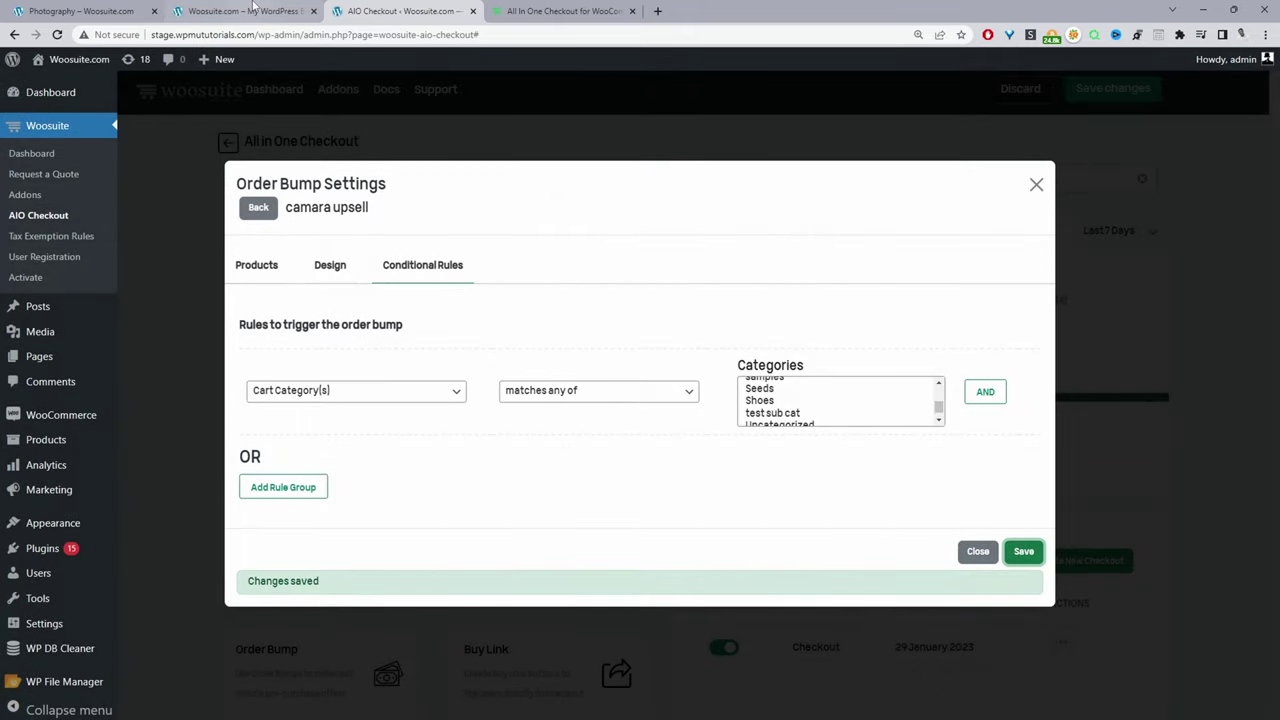
On the storefront, proceed from the side mini cart to checkout and add the Canon EOS 5D Mark III Bag order bump to the order.
left_click(253, 9)
scroll(780, 440, "down", 2)
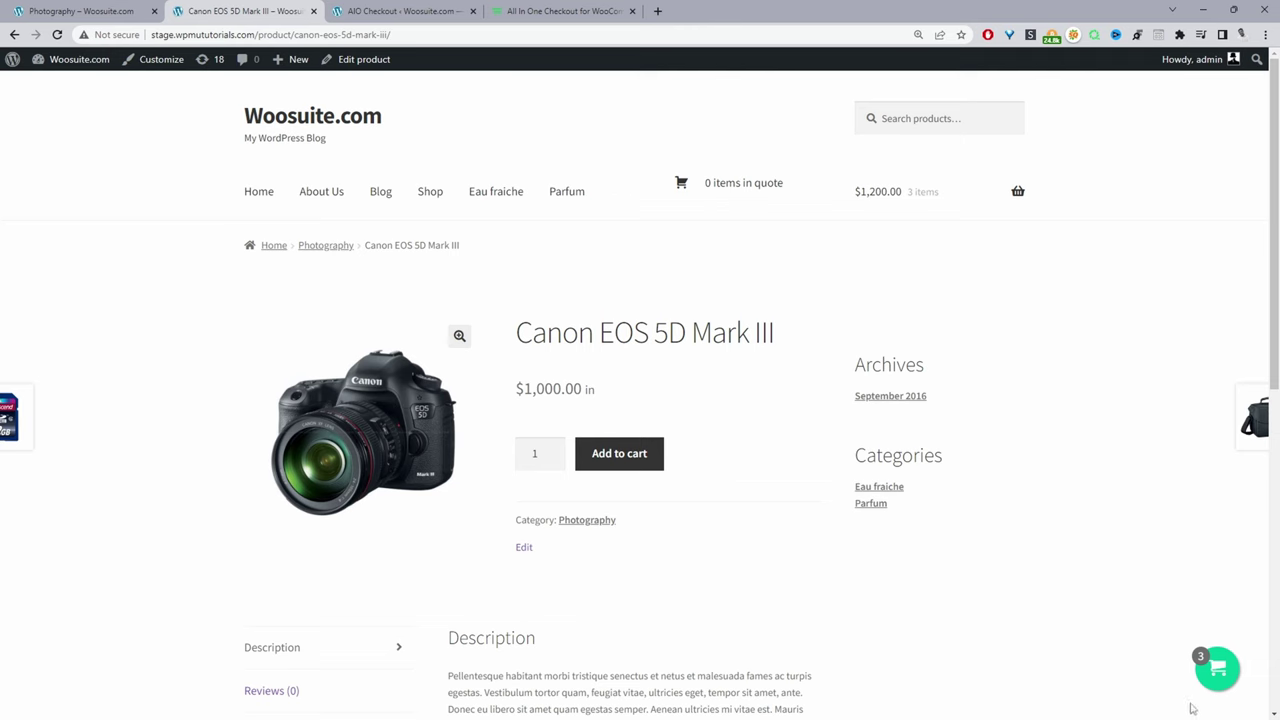
left_click(1217, 669)
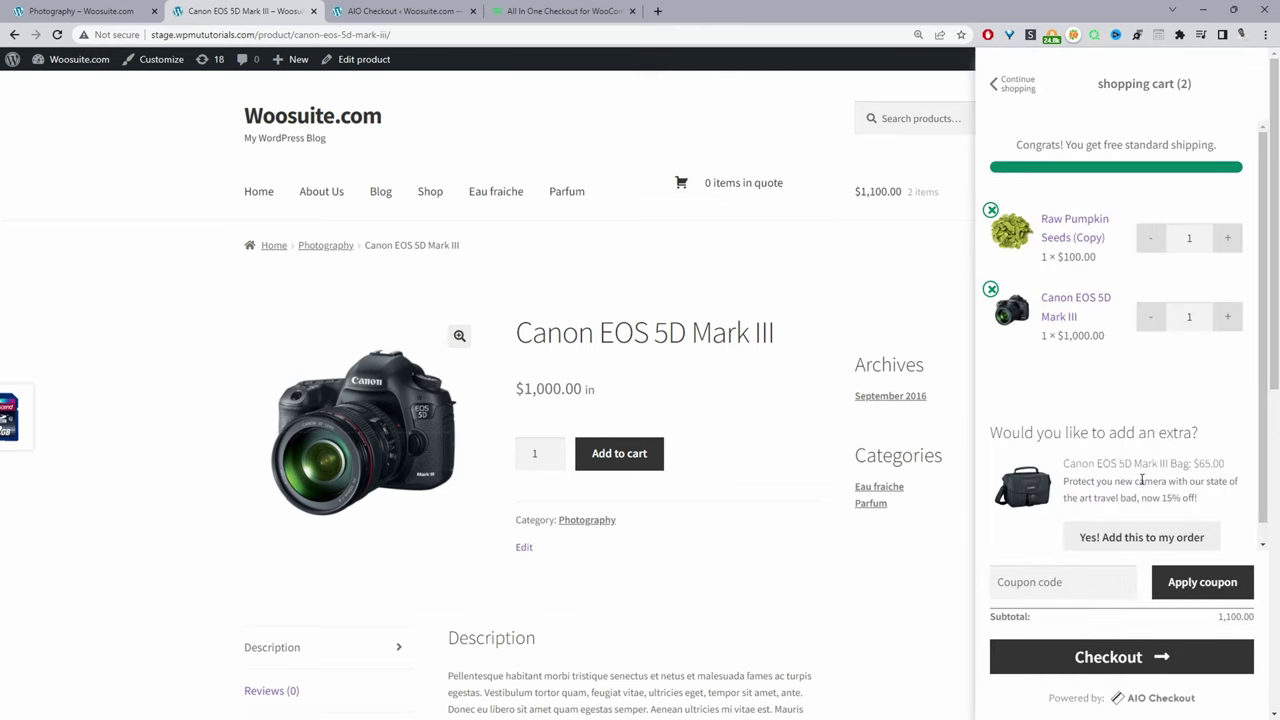
left_click(1150, 670)
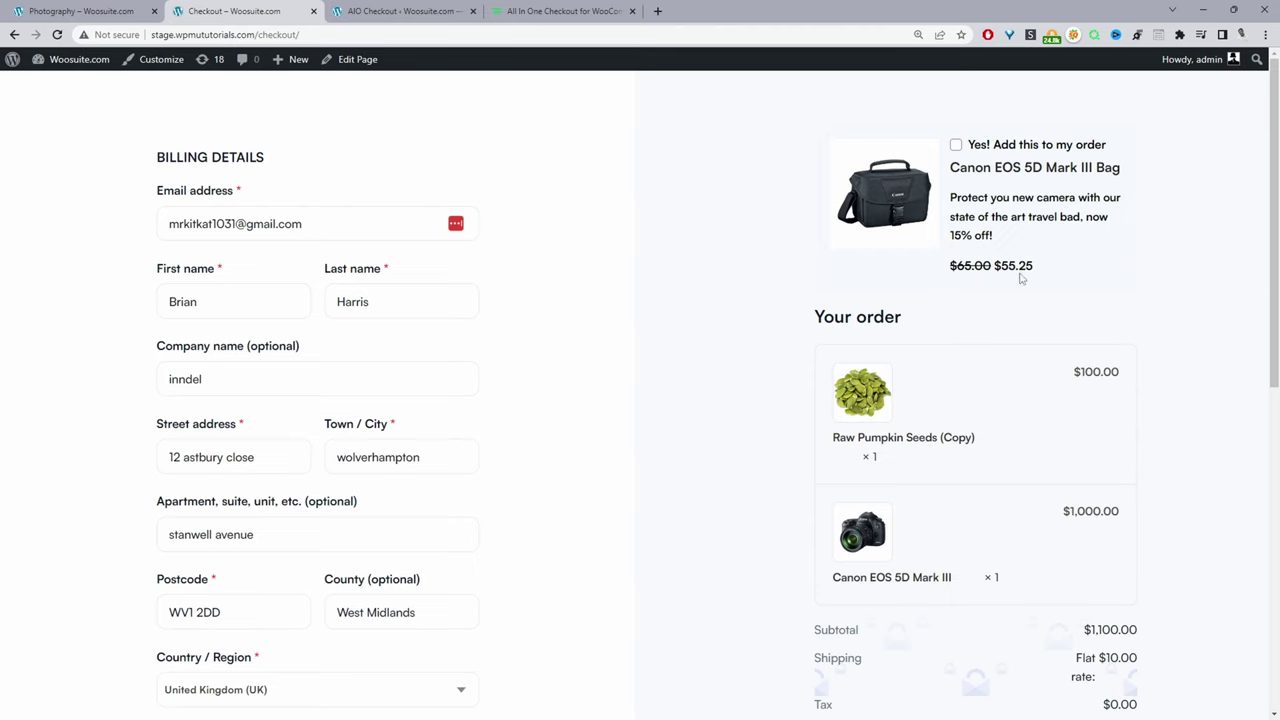
left_click(956, 146)
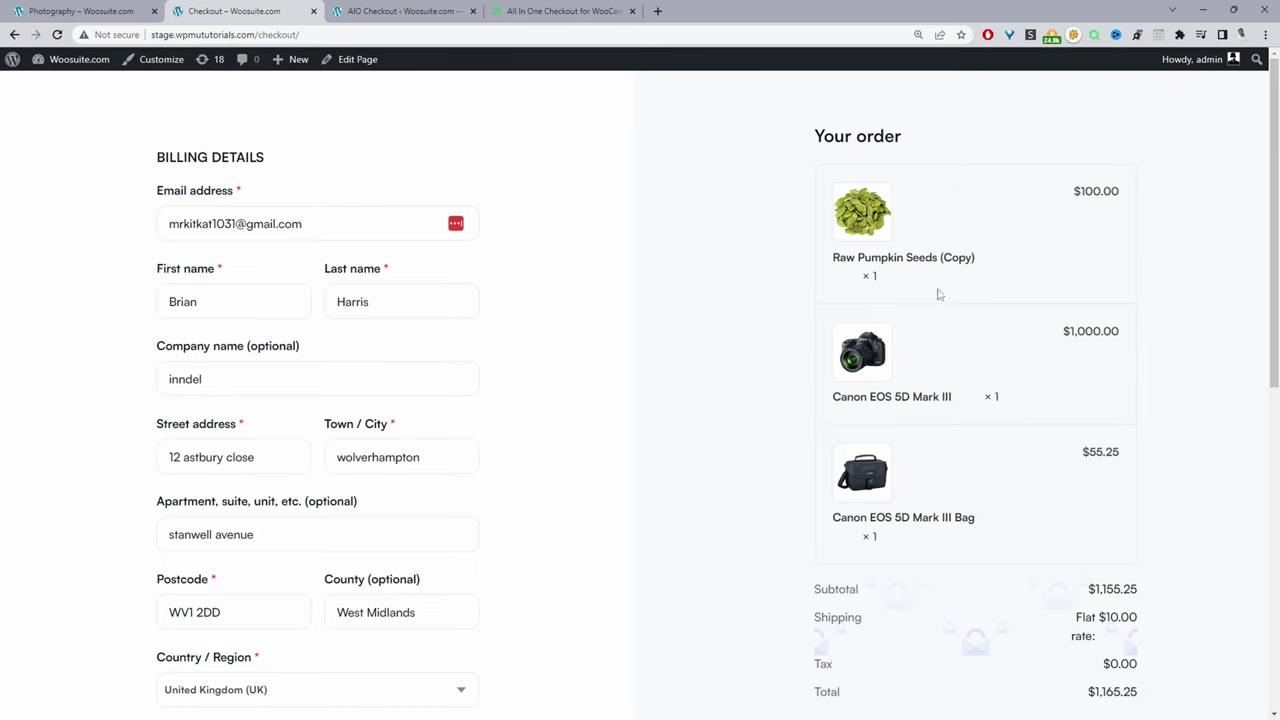
In AIO Checkout's general settings, enable editing of item quantities on the checkout page.
left_click(395, 11)
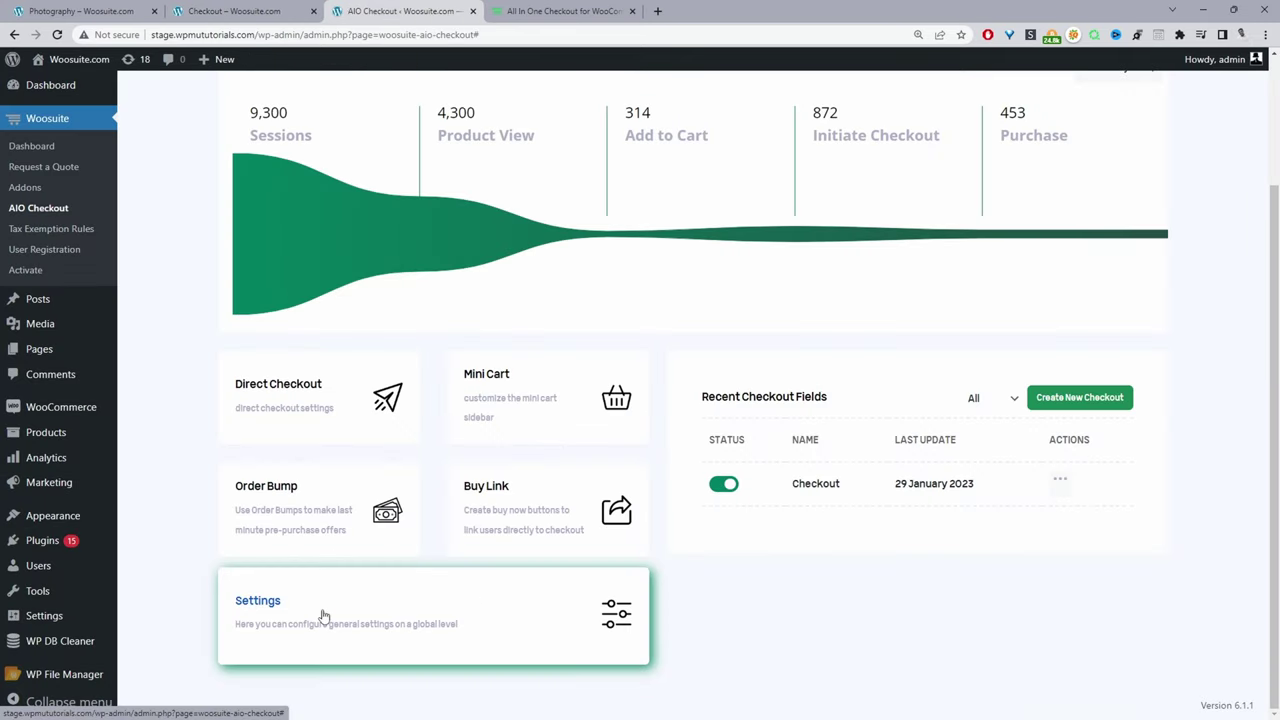
left_click(322, 612)
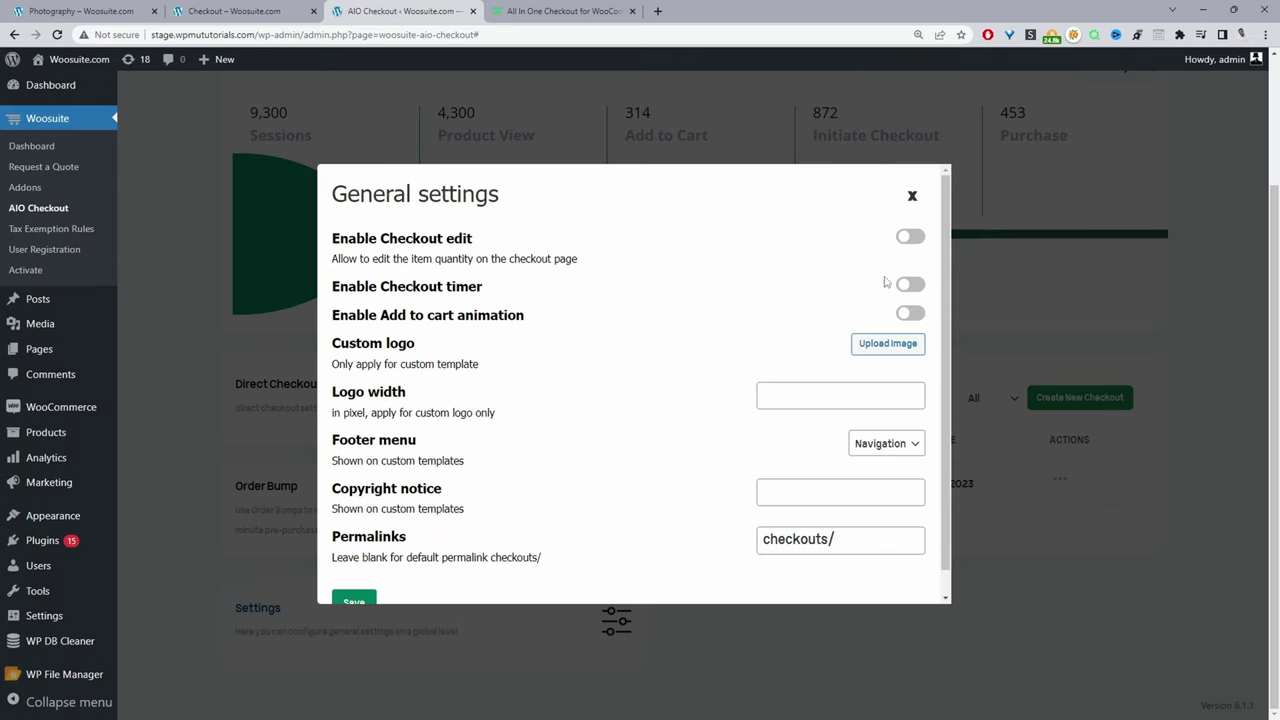
left_click(905, 237)
Use product-template-logo.png from the media library as the custom logo, set its width to 100 pixels, and save the general settings.
left_click(882, 343)
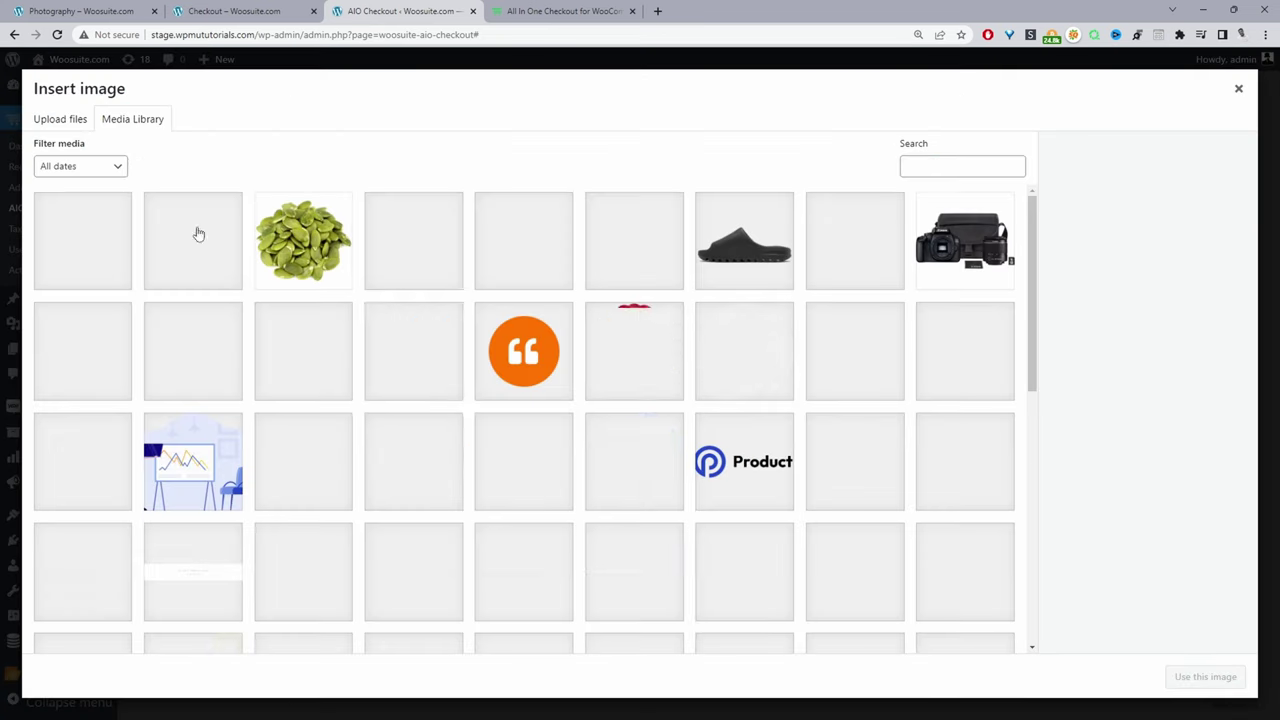
left_click(770, 494)
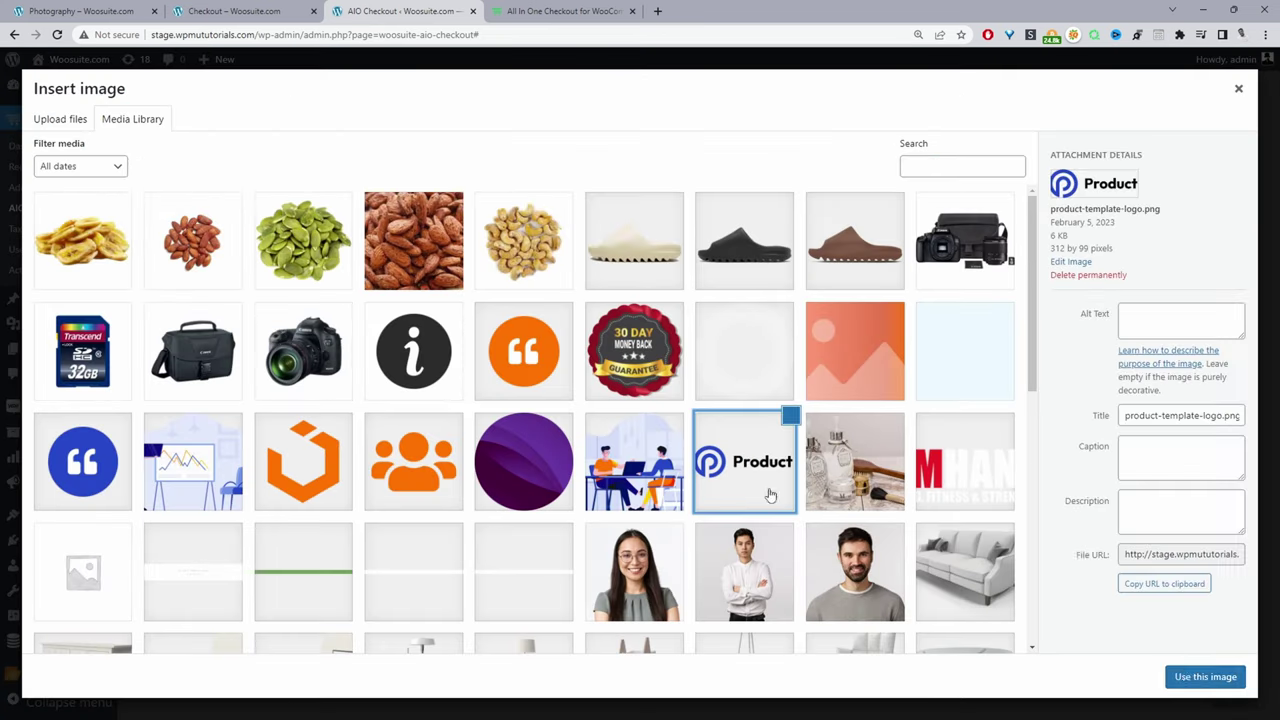
left_click(1180, 676)
left_click(847, 403)
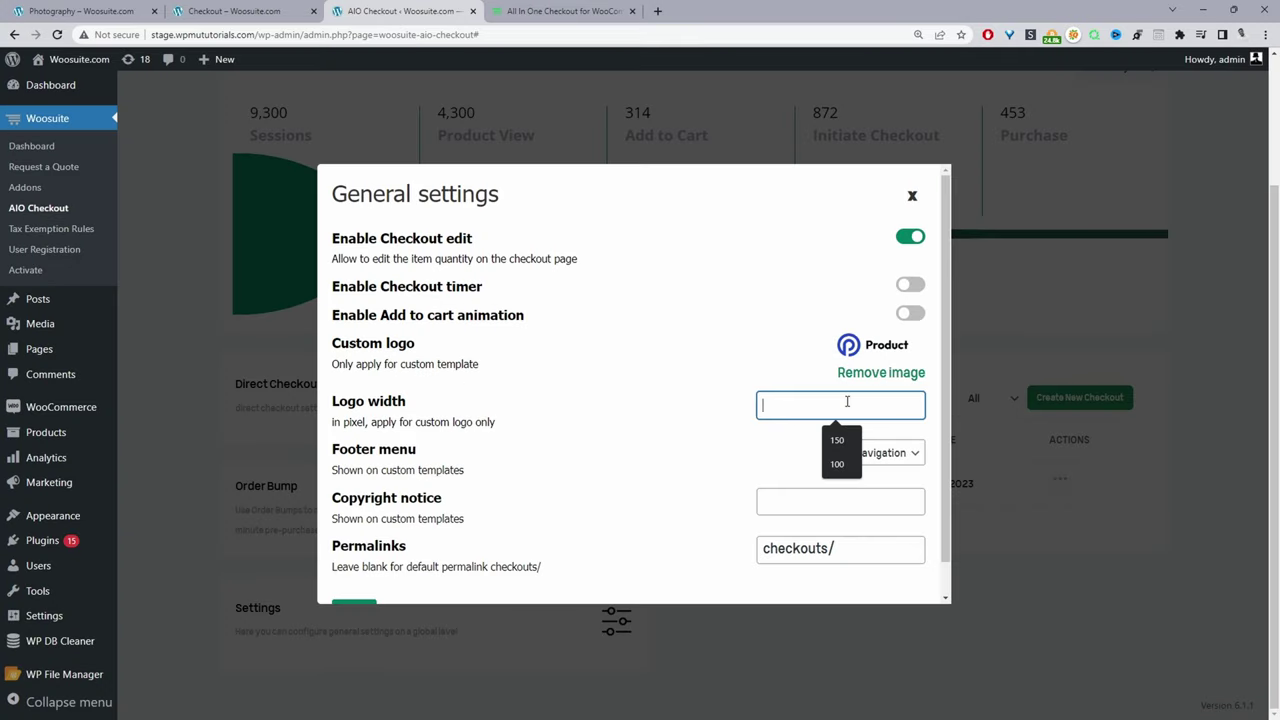
left_click(840, 464)
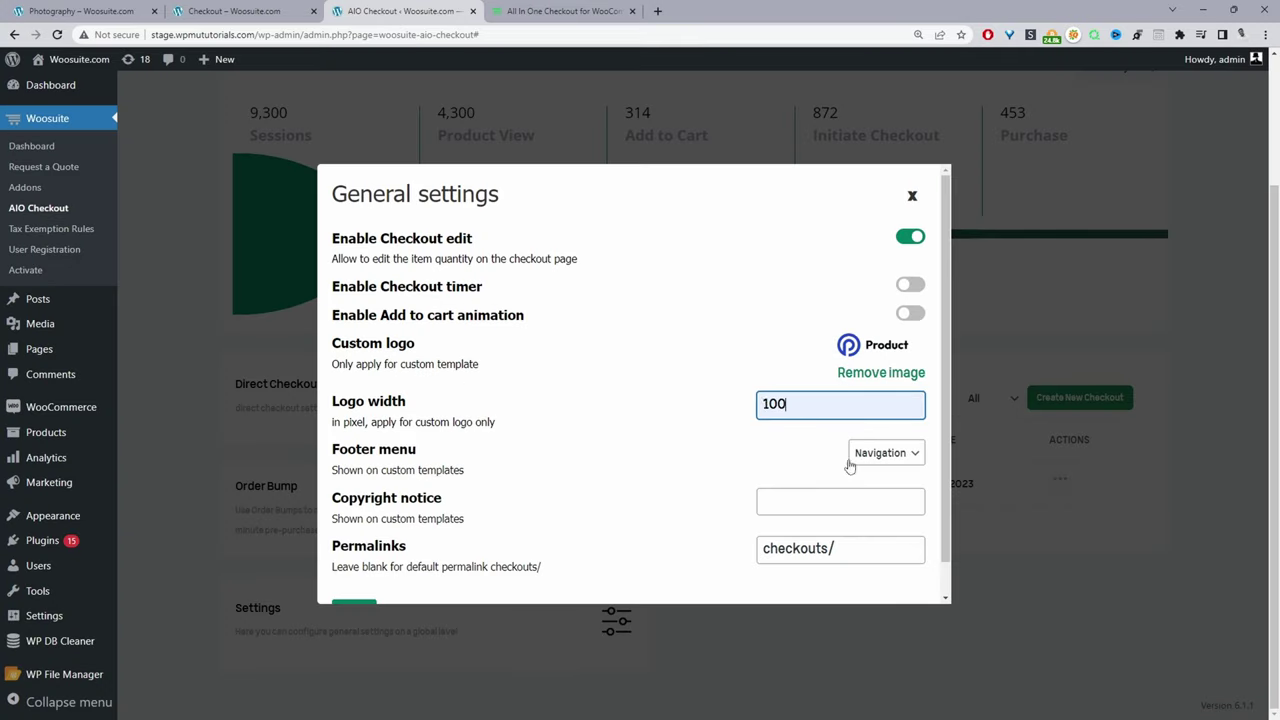
scroll(725, 445, "down", 1)
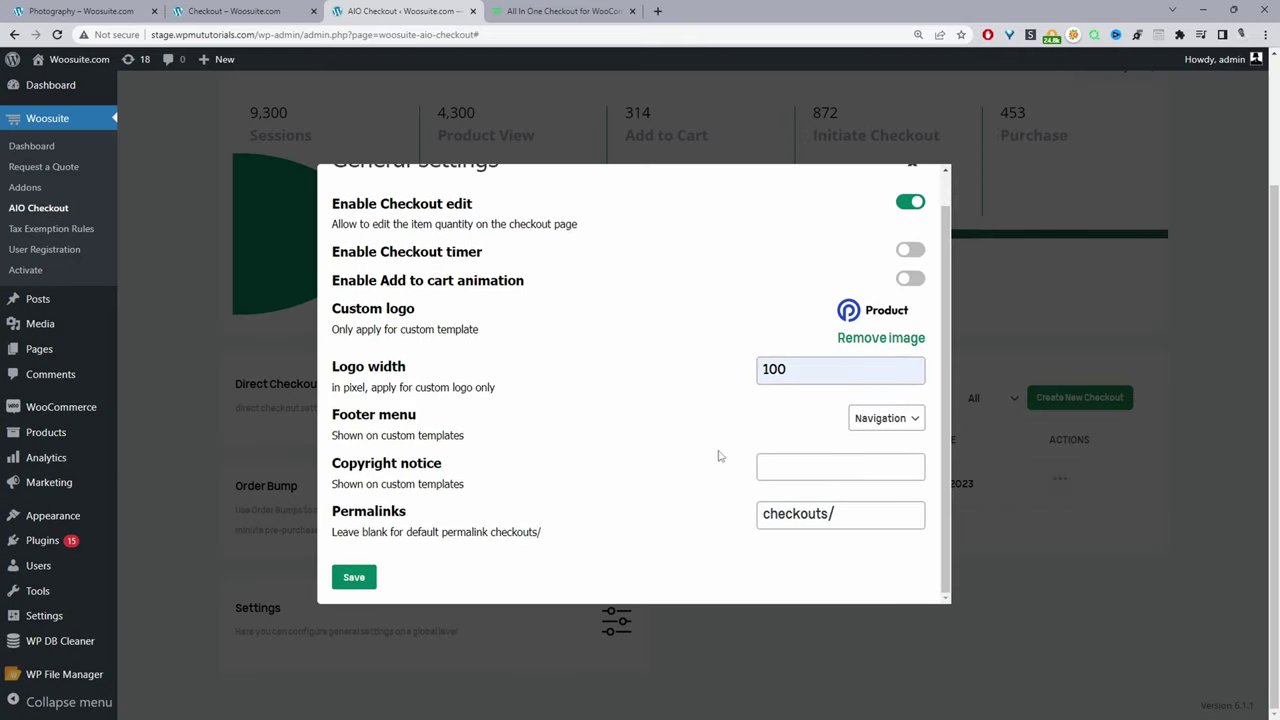
left_click(358, 580)
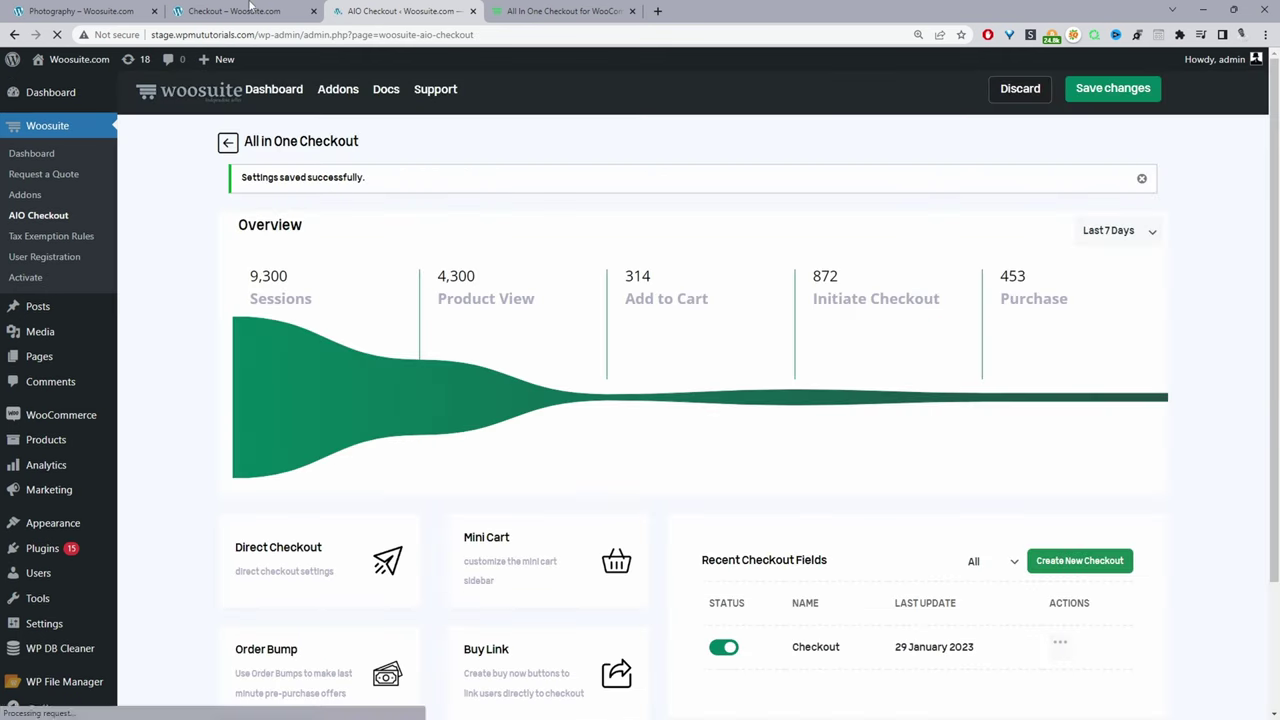
Reload the storefront checkout page and examine the custom logo and the item quantity controls.
key("ctrl+shift+Tab")
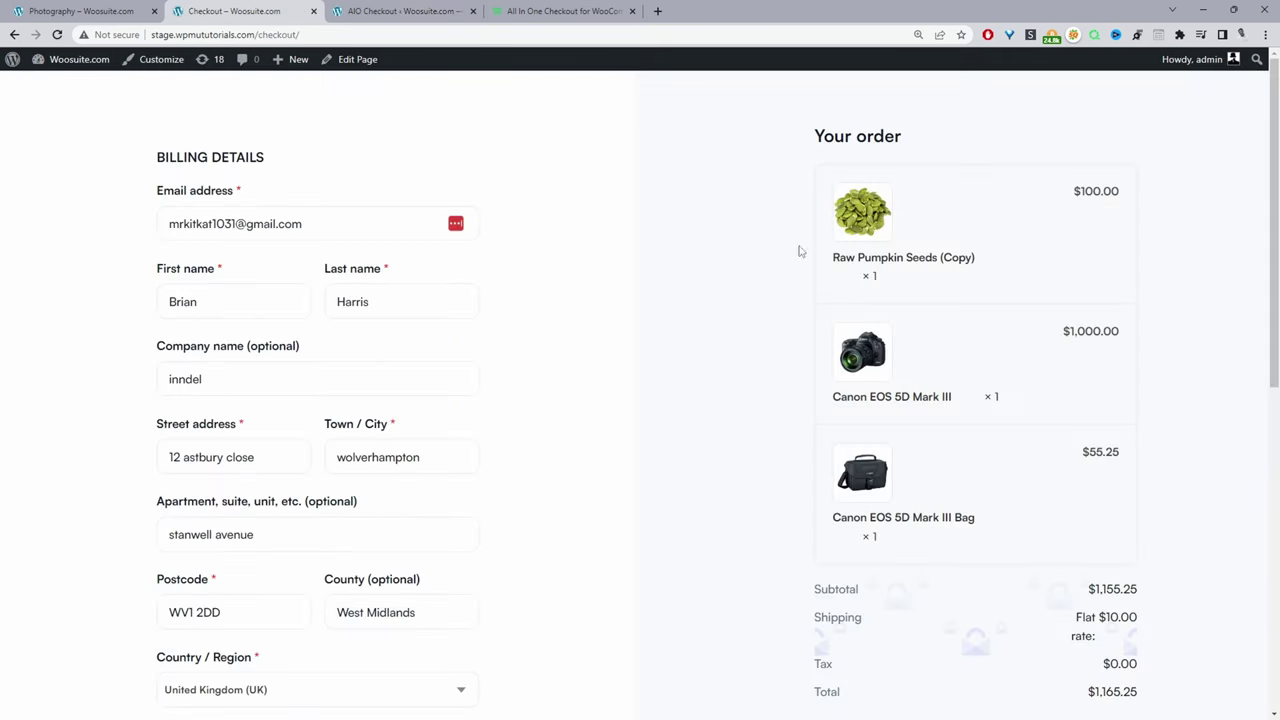
left_click(58, 35)
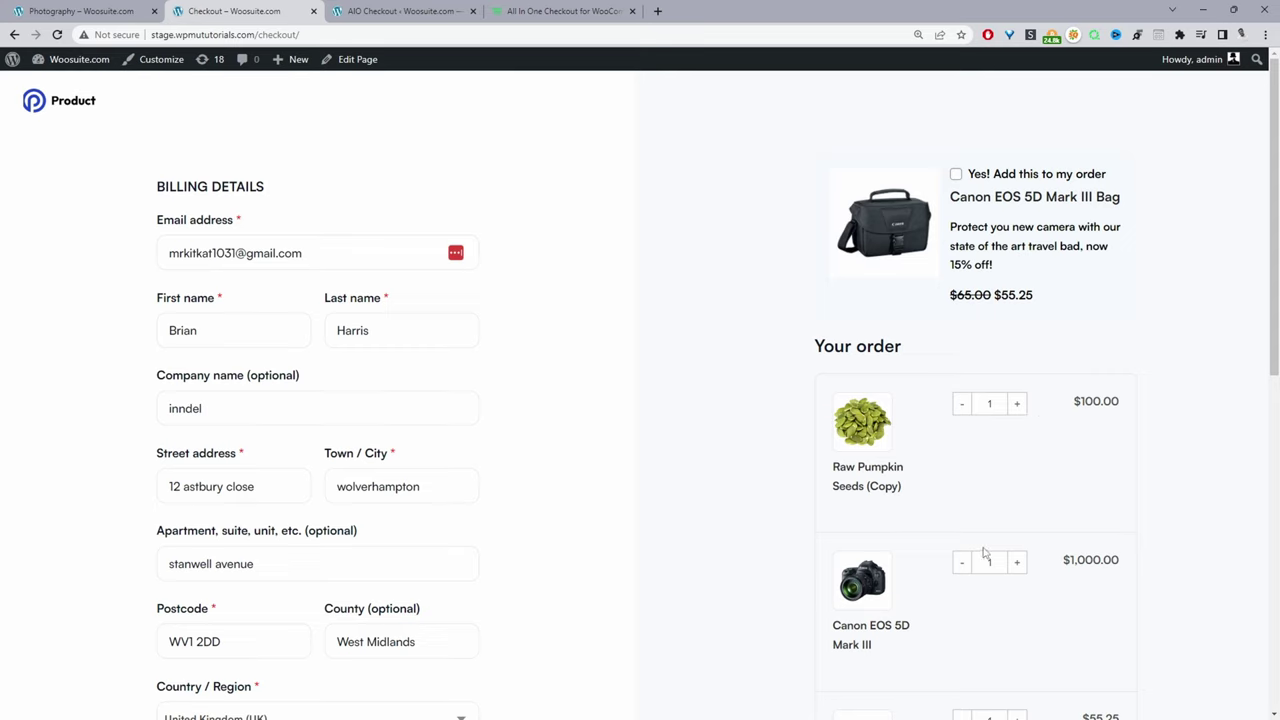
scroll(968, 556, "down", 1)
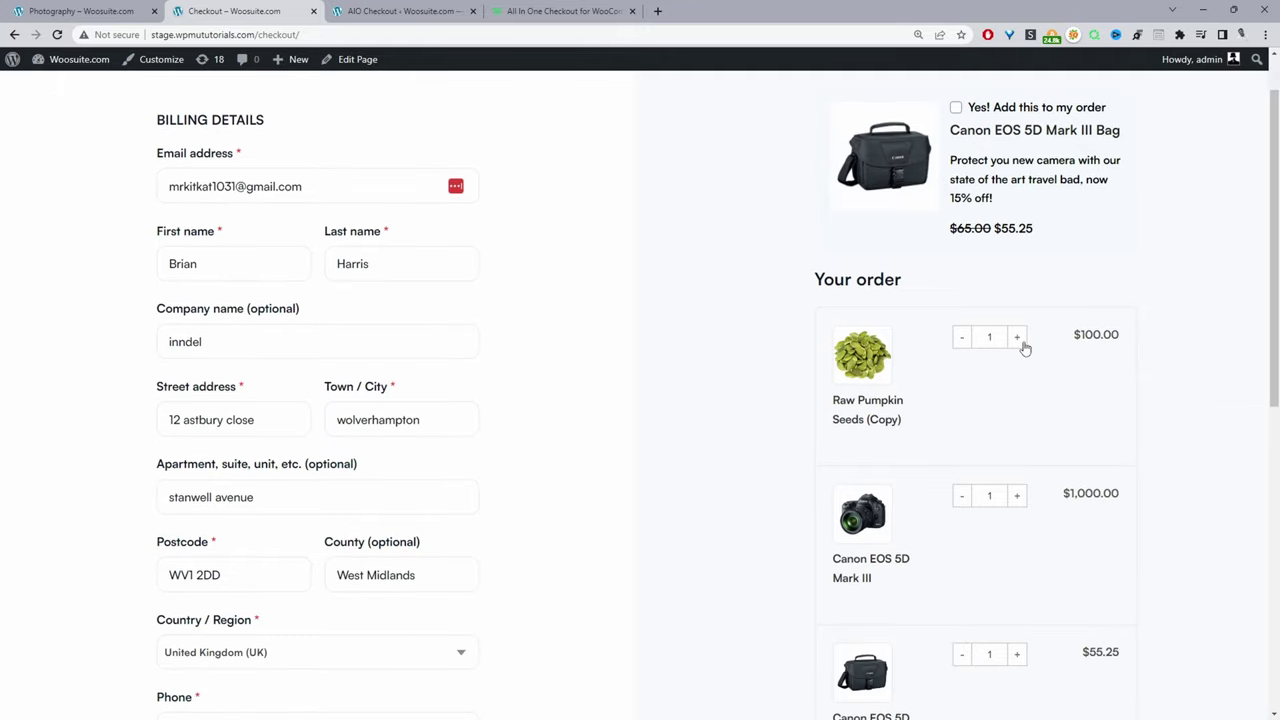